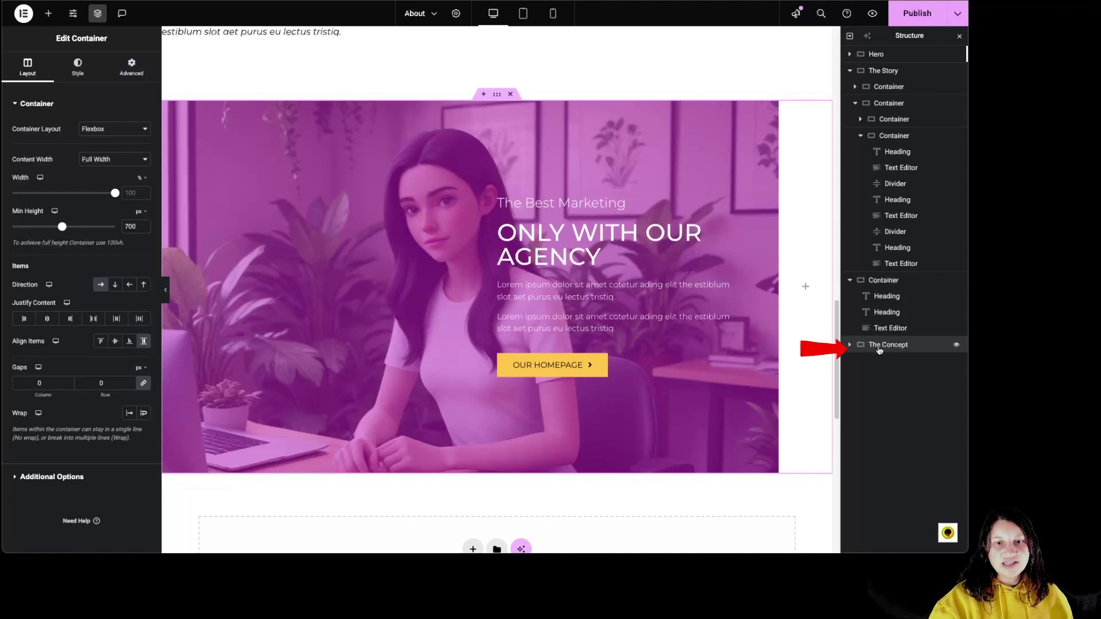
# - Look at the two inner containers of The Concept section and set the section's minimum height to 722 px
pyautogui.click(850, 346)
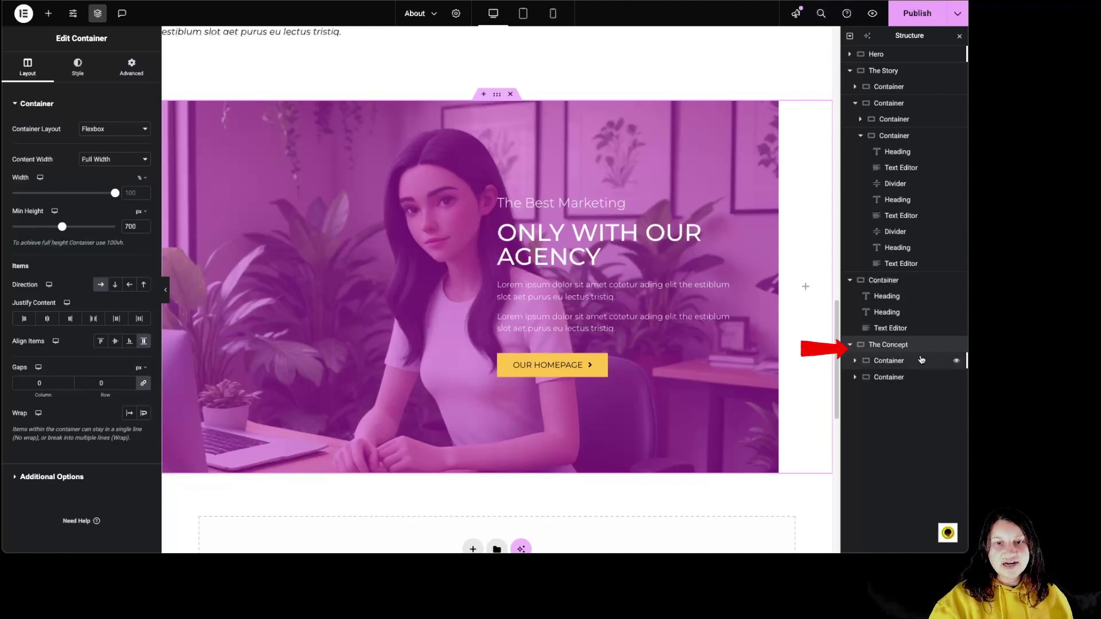
pyautogui.click(898, 361)
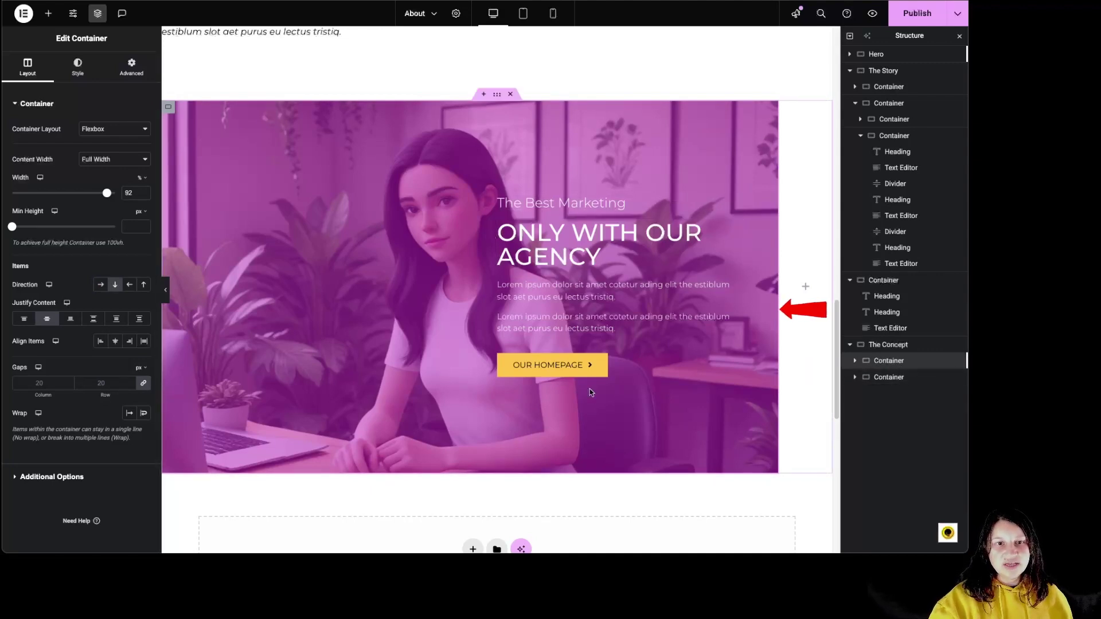
pyautogui.click(895, 378)
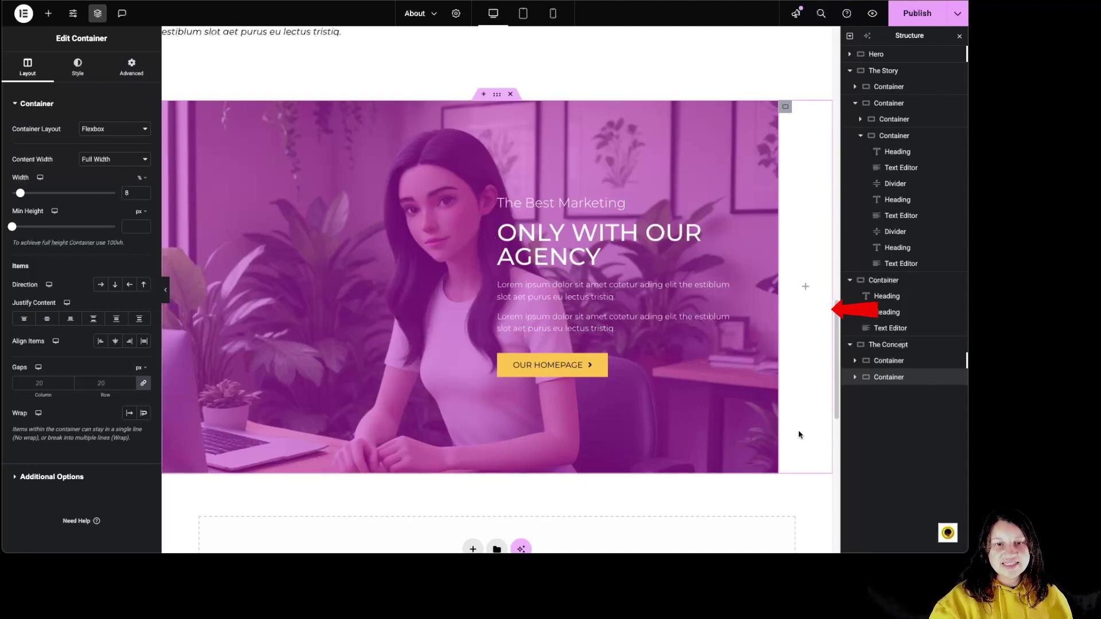
pyautogui.click(866, 346)
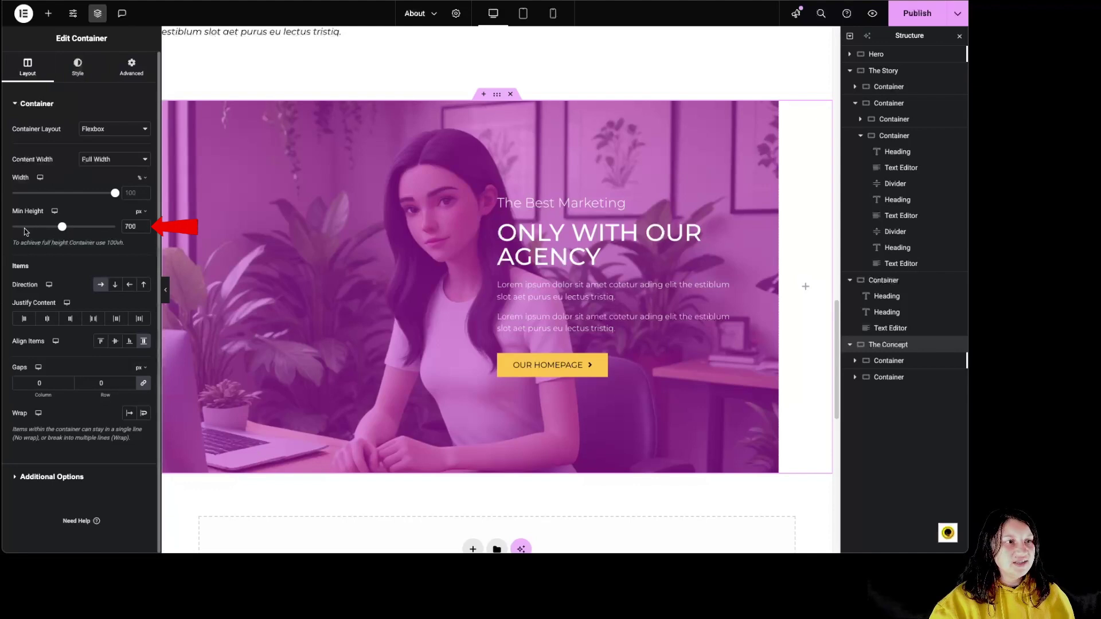
pyautogui.moveTo(61, 228); pyautogui.dragTo(64, 230)
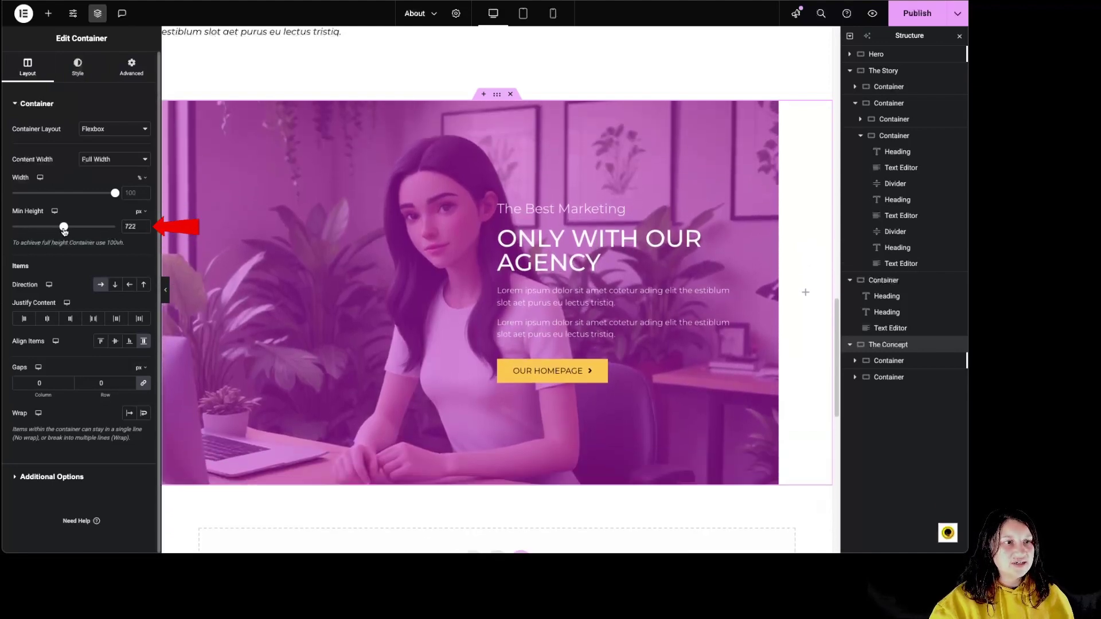
# - Try the column and reversed directions for The Concept section's items and restore the horizontal row direction
pyautogui.click(115, 286)
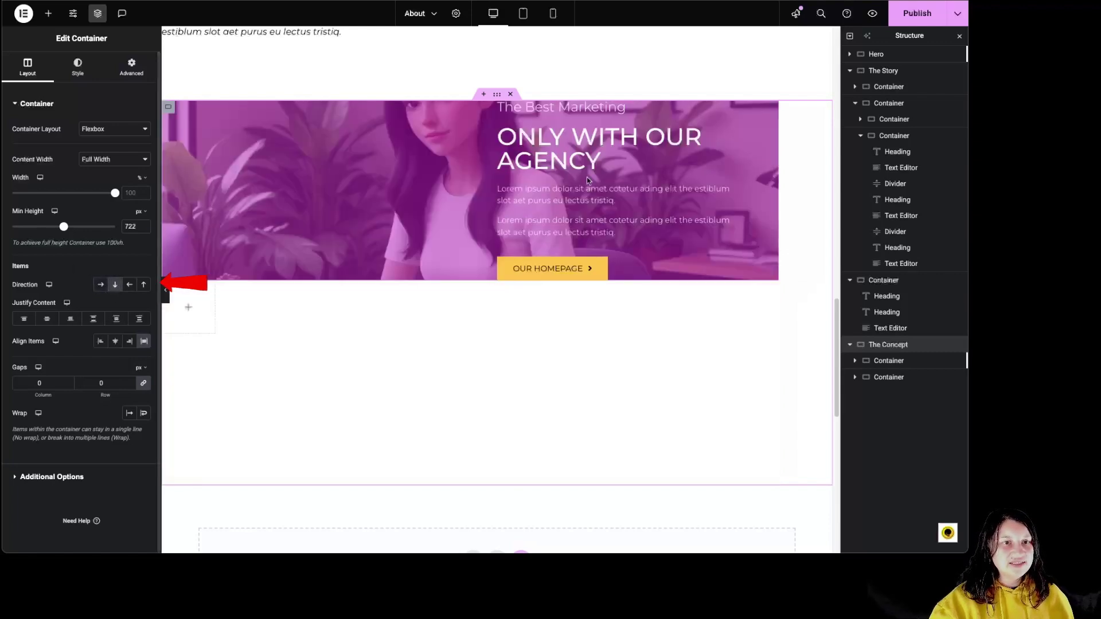
pyautogui.click(130, 285)
pyautogui.click(144, 285)
pyautogui.click(116, 286)
pyautogui.click(100, 287)
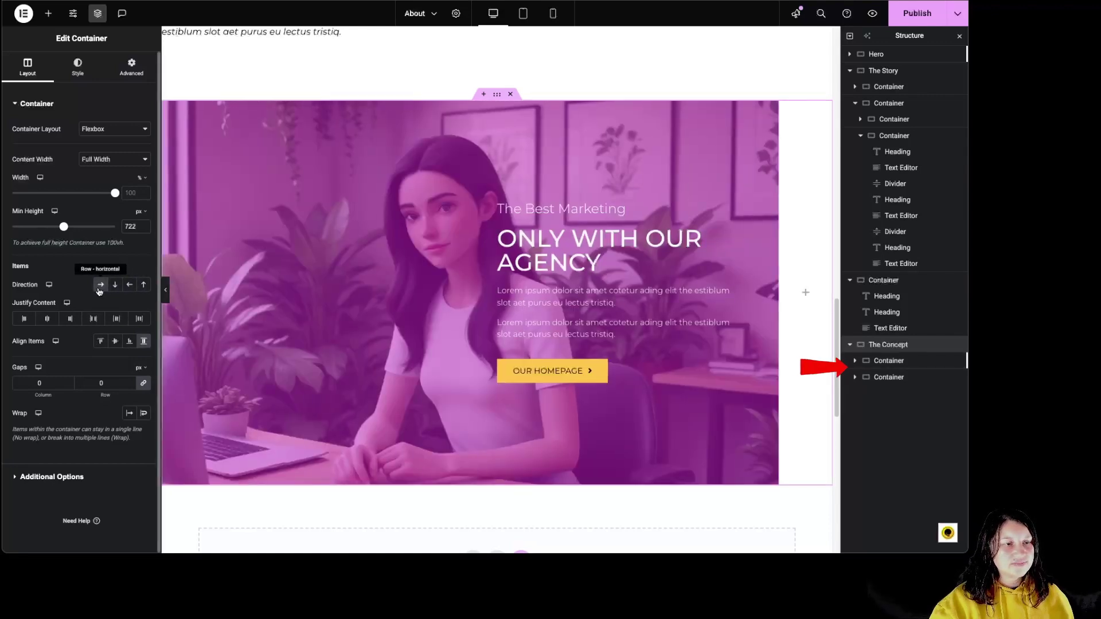
# - Try the justify-content and align-items options on The Concept section and leave both settings unset
pyautogui.click(48, 322)
pyautogui.click(101, 342)
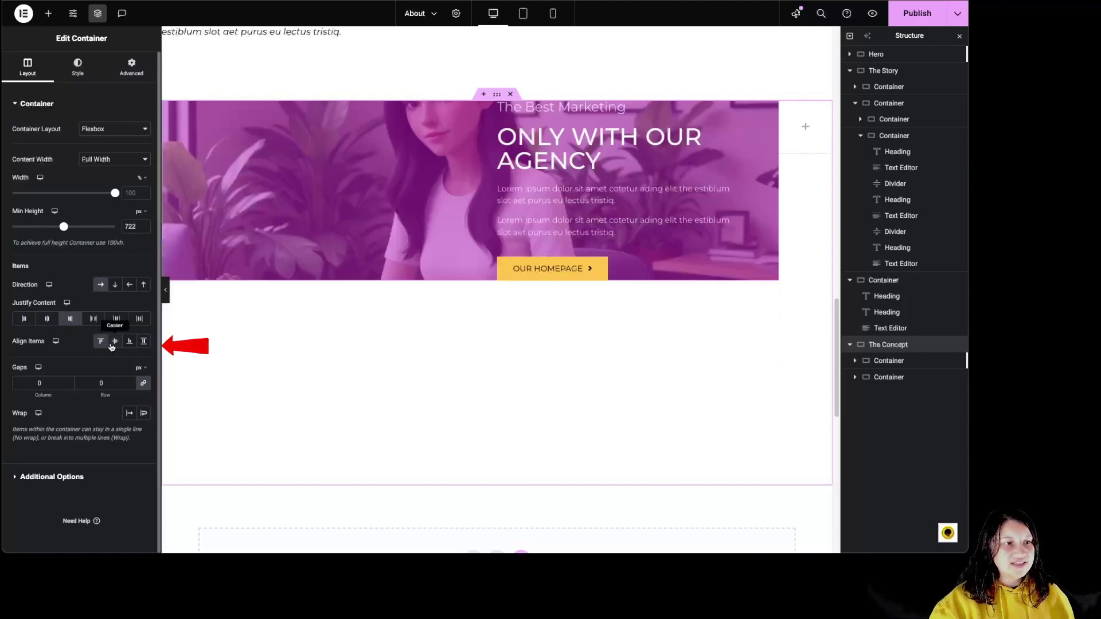
pyautogui.click(115, 342)
pyautogui.click(130, 342)
pyautogui.click(144, 342)
pyautogui.click(101, 342)
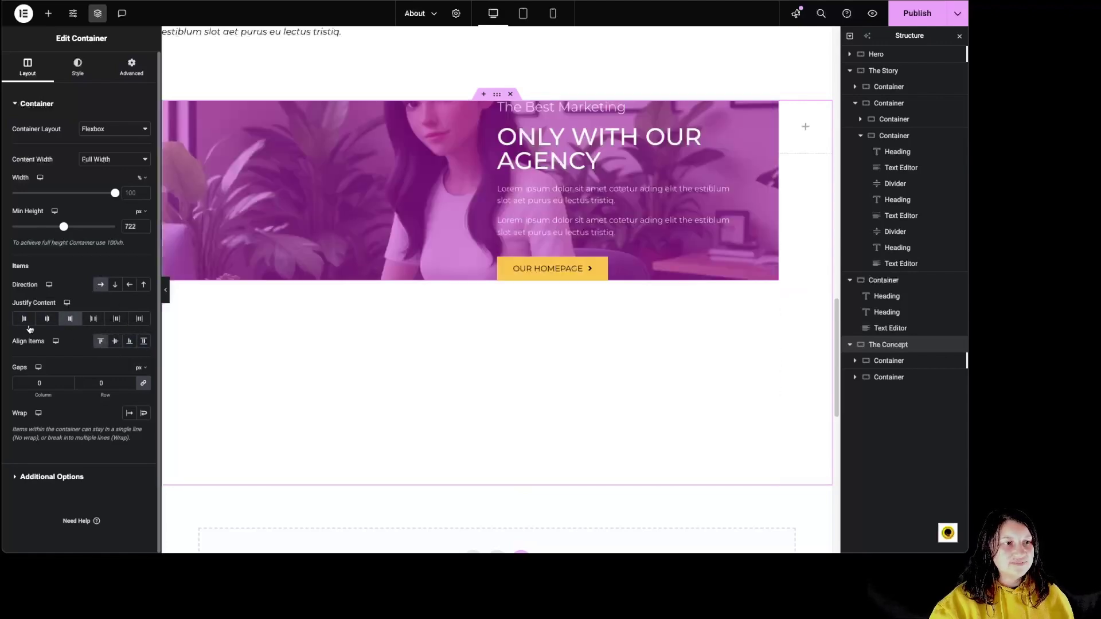
pyautogui.click(101, 342)
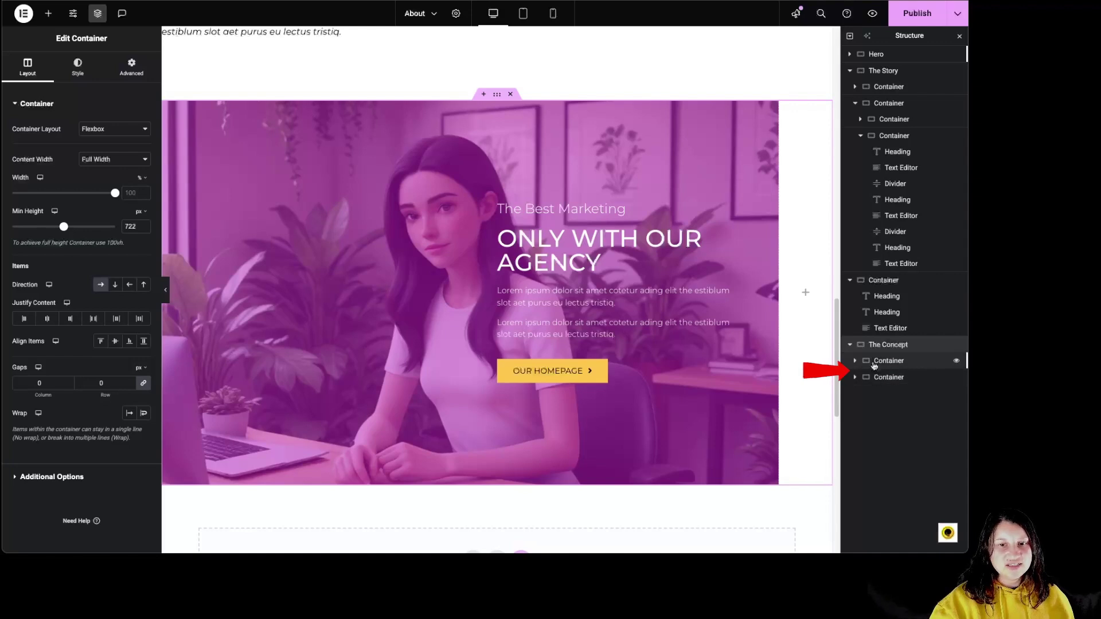
# - Try classic red, gradient, video and slideshow backgrounds on The Concept section and clear the background type
pyautogui.click(81, 68)
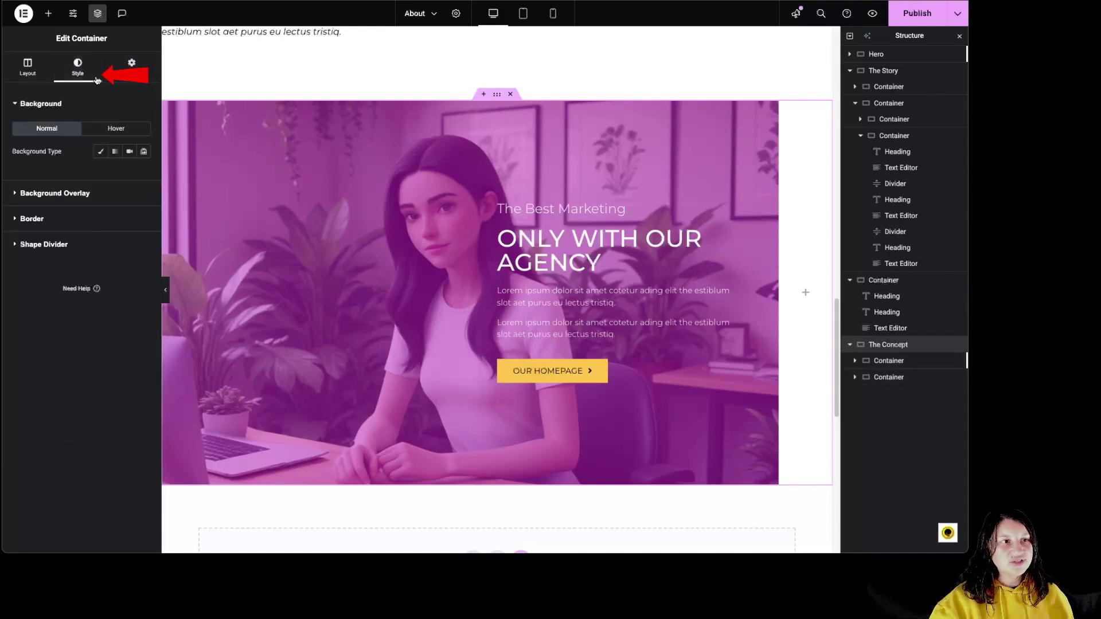
pyautogui.click(99, 153)
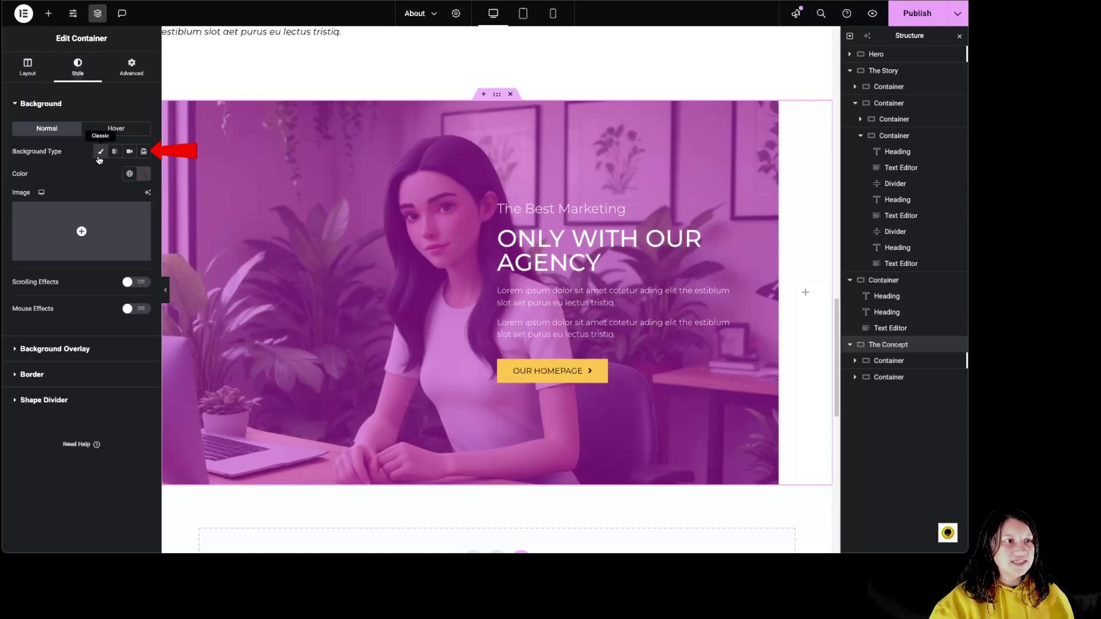
pyautogui.click(144, 174)
pyautogui.click(188, 243)
pyautogui.click(115, 152)
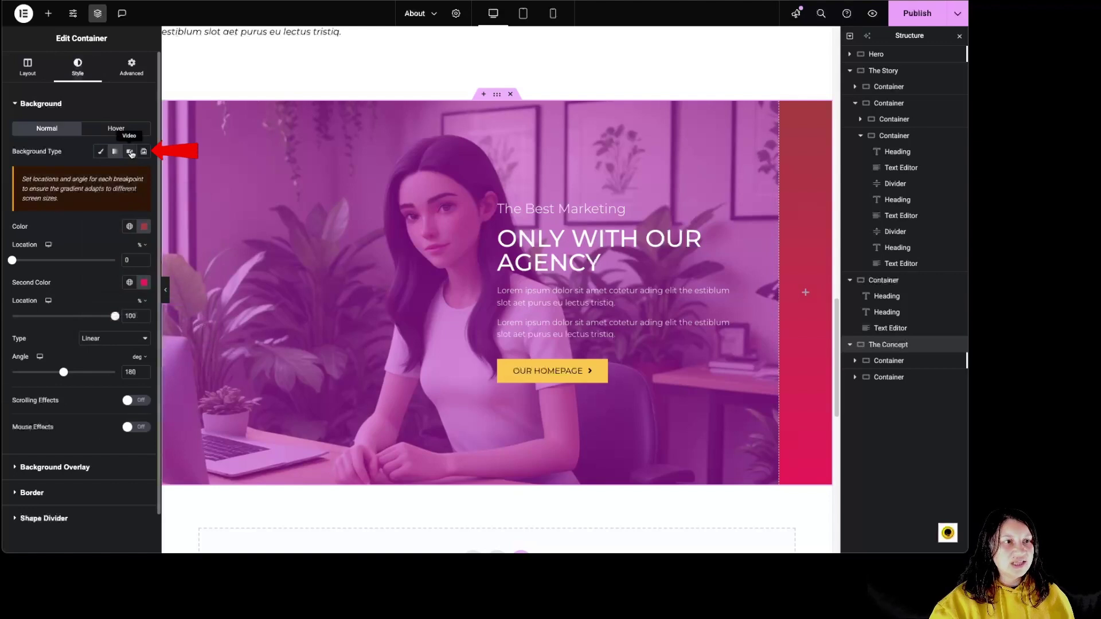
pyautogui.click(130, 152)
pyautogui.click(144, 152)
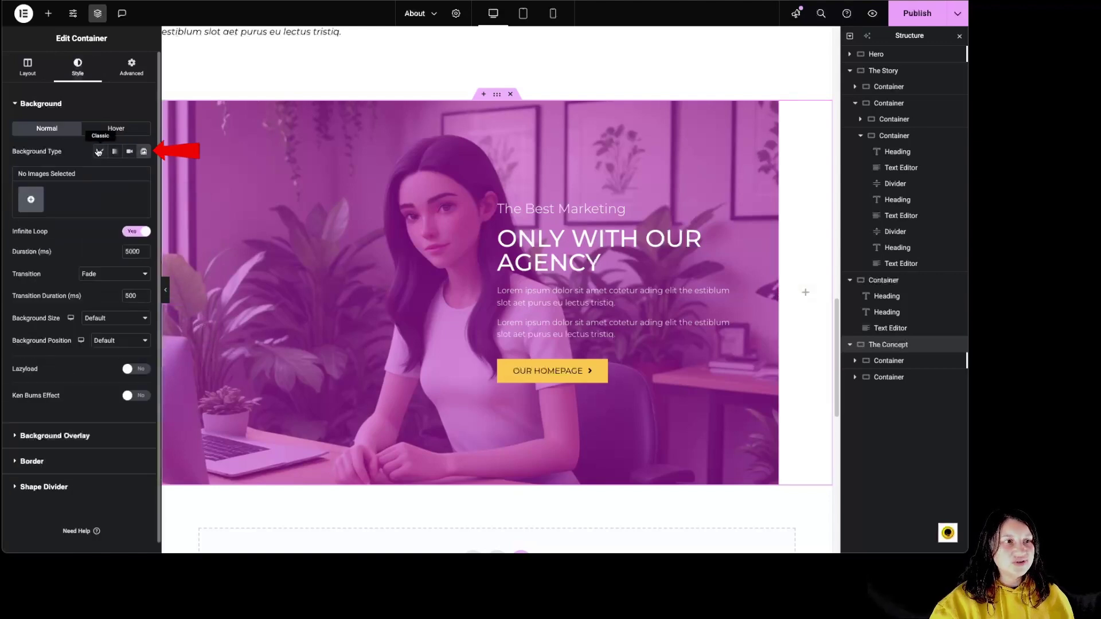
pyautogui.click(101, 152)
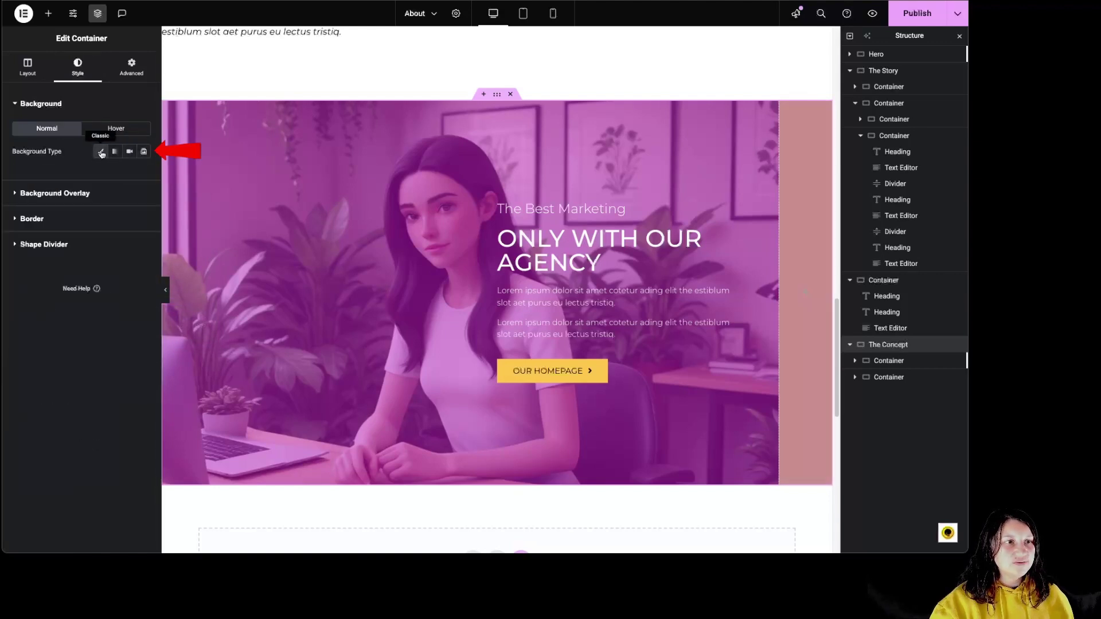
# - Review The Concept section's background overlay, border and shape divider options and its advanced layout settings
pyautogui.click(69, 194)
pyautogui.click(32, 219)
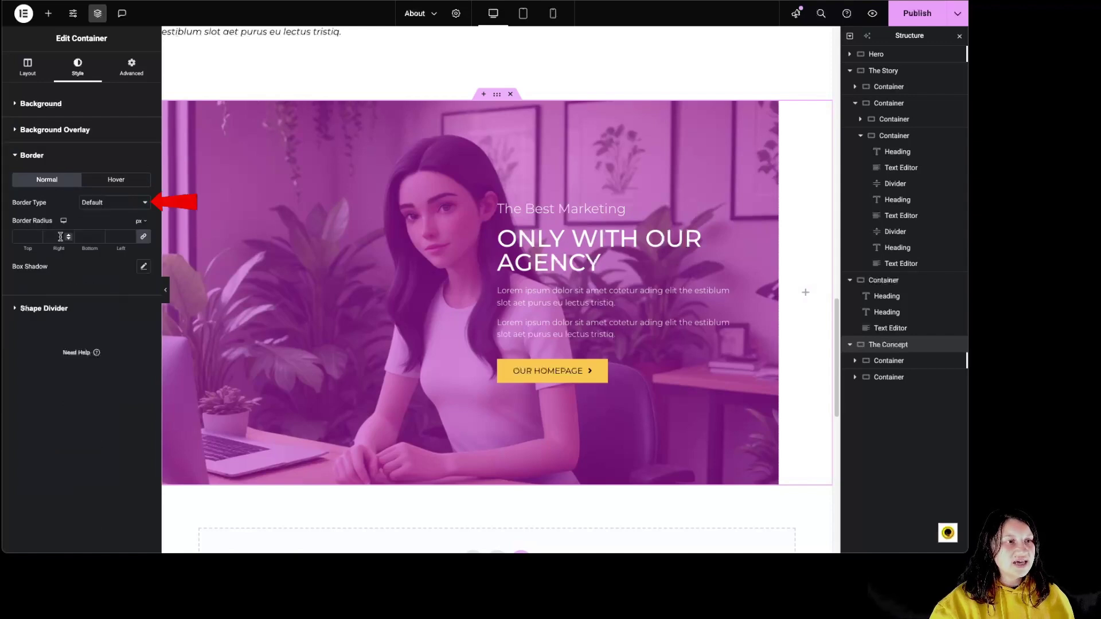
pyautogui.click(65, 310)
pyautogui.click(135, 73)
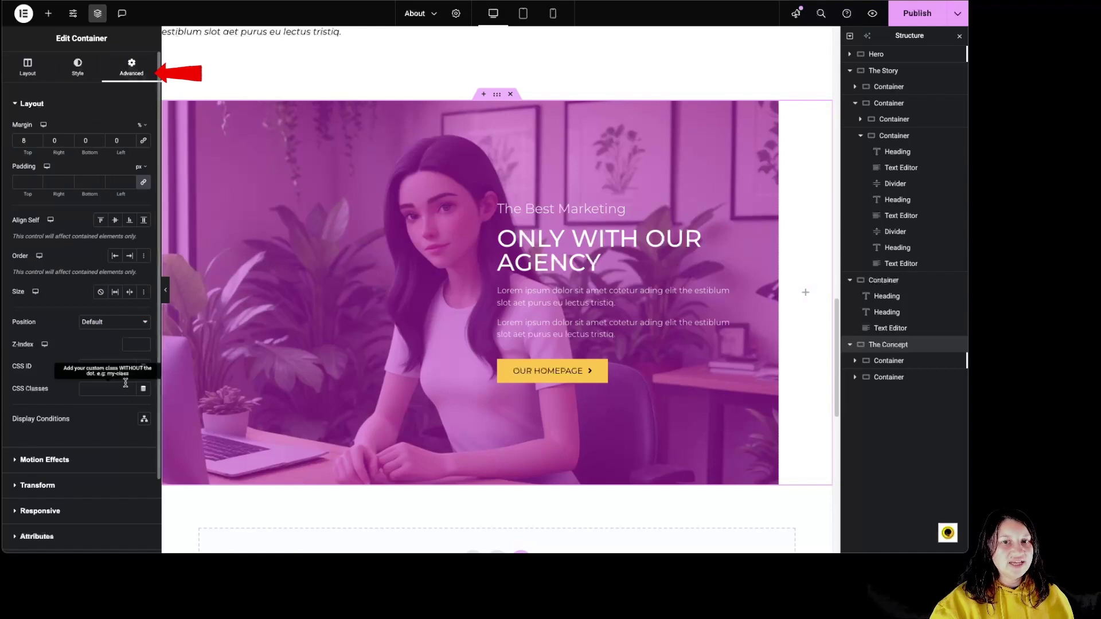
# - Try a width of 96% on The Concept section's first inner container and return it to 92%
pyautogui.click(885, 366)
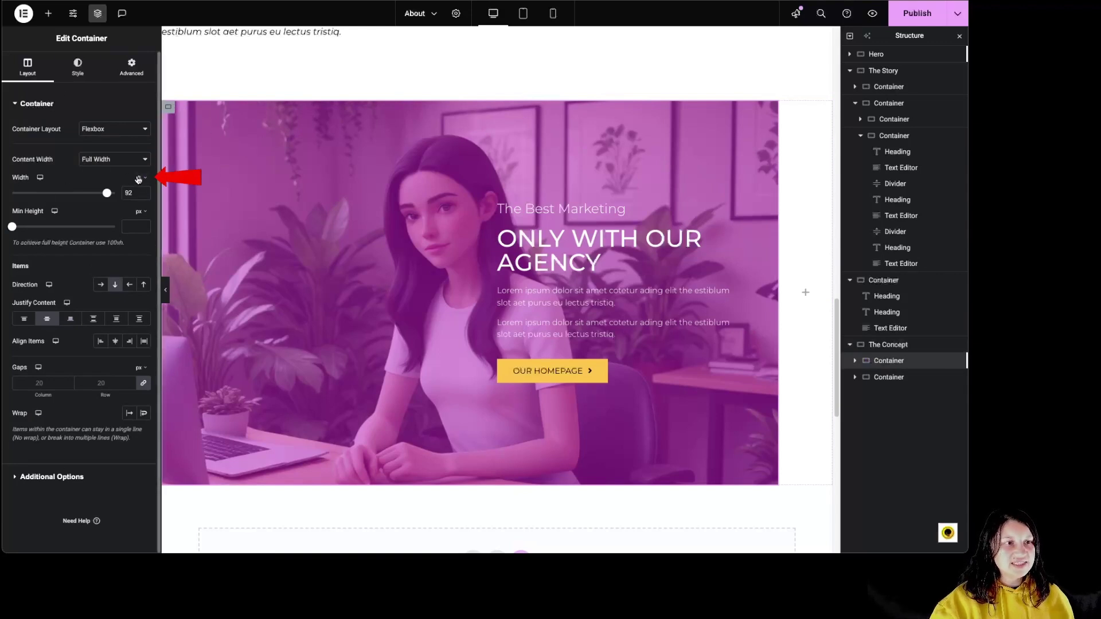
pyautogui.moveTo(113, 197); pyautogui.dragTo(136, 190)
pyautogui.scroll(-4, 135, 192)
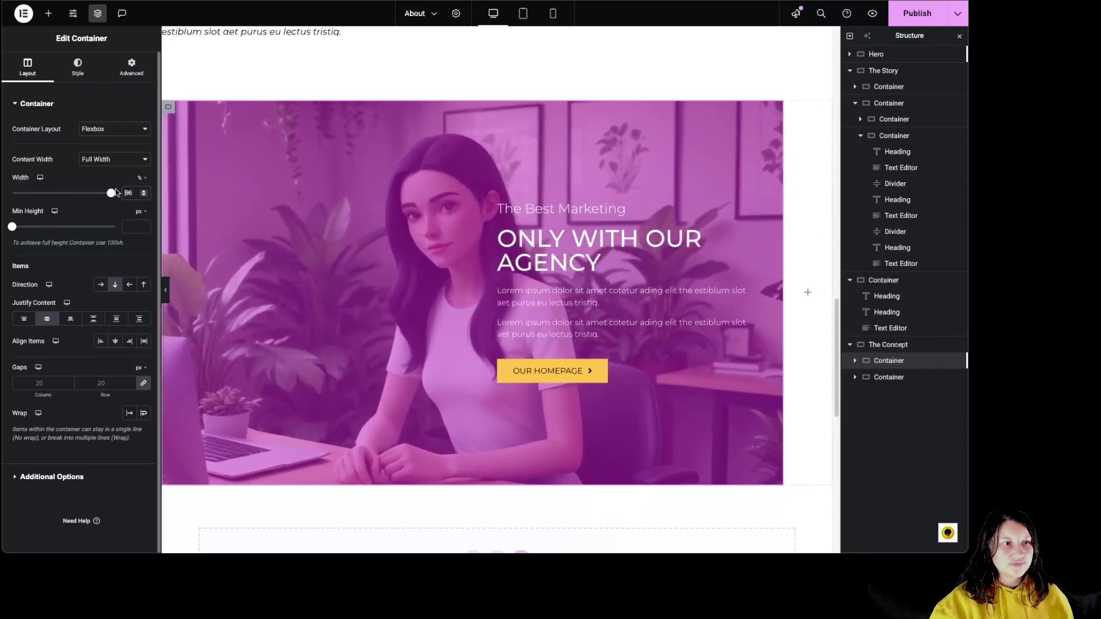
pyautogui.scroll(-4, 146, 195)
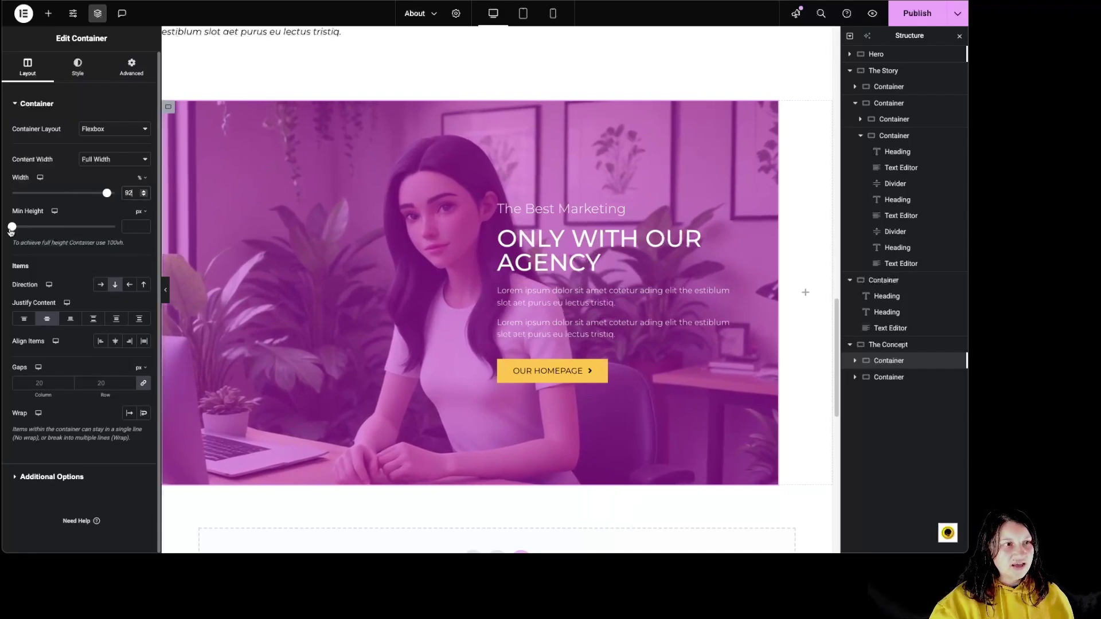
# - Try the reversed and horizontal item directions on the first inner container and restore the vertical column direction
pyautogui.click(130, 286)
pyautogui.click(130, 287)
pyautogui.click(130, 285)
pyautogui.click(143, 285)
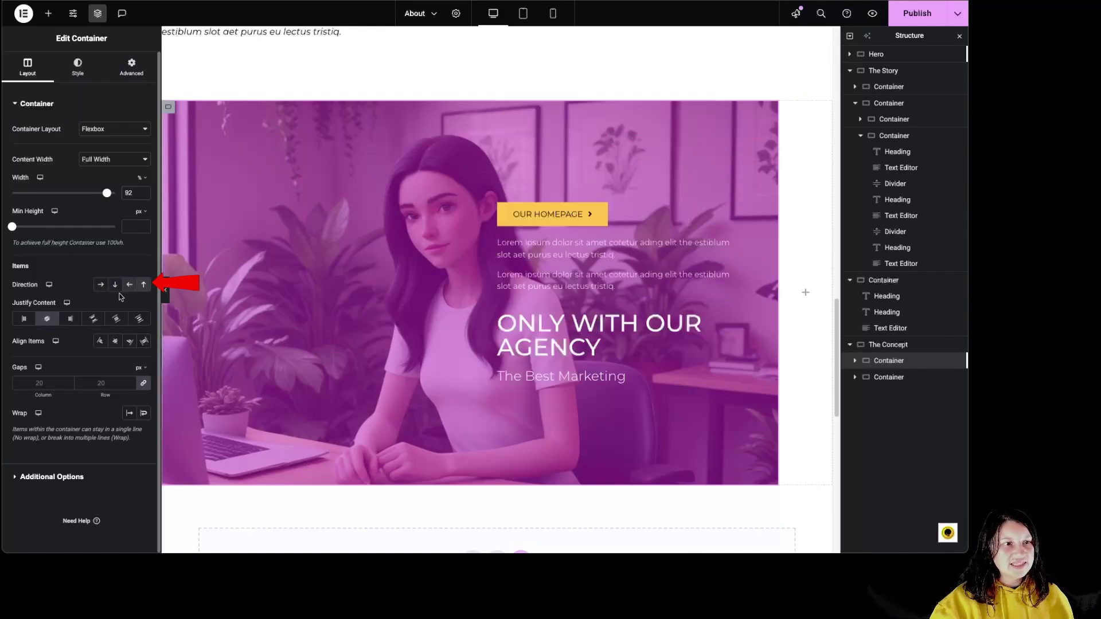
pyautogui.click(101, 285)
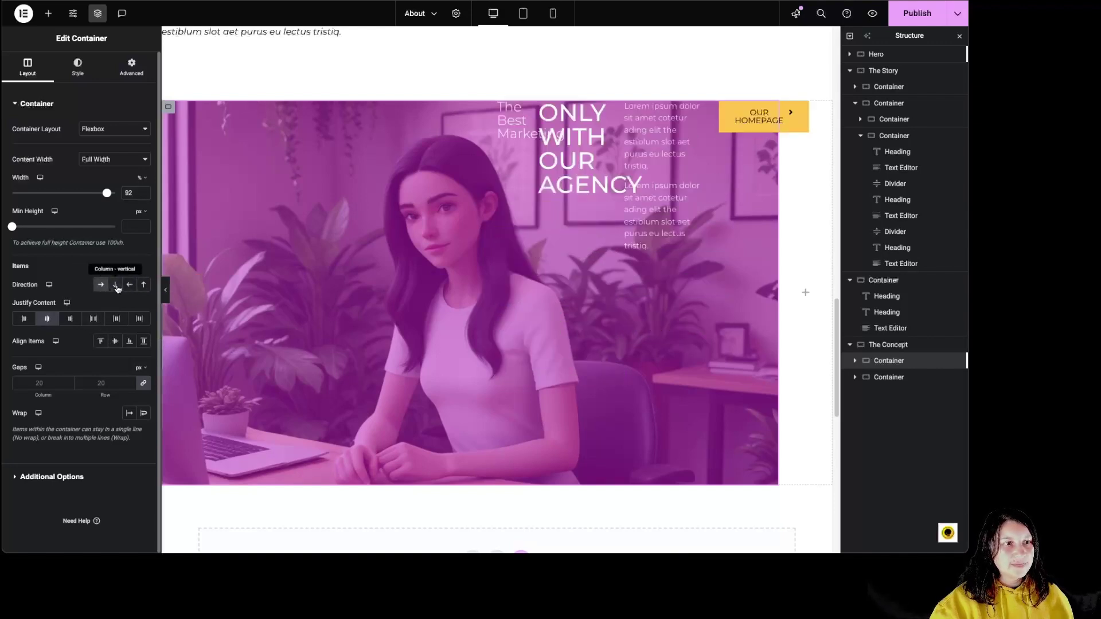
pyautogui.click(116, 285)
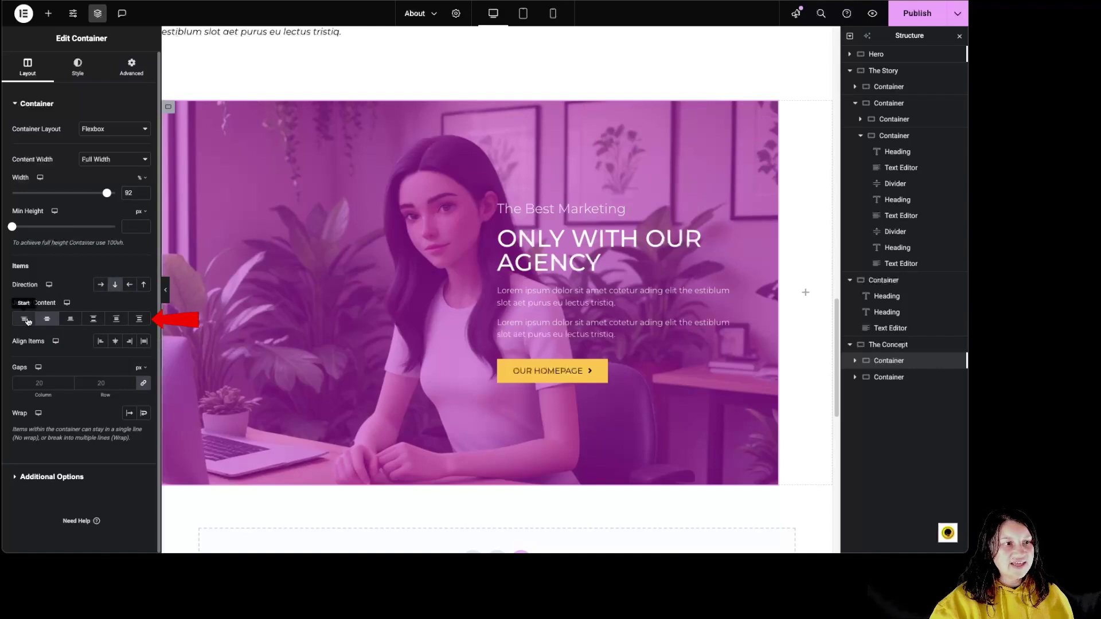
# - Try the start and spaced justify-content options on the first inner container and restore centered justification
pyautogui.click(25, 321)
pyautogui.click(93, 320)
pyautogui.click(118, 321)
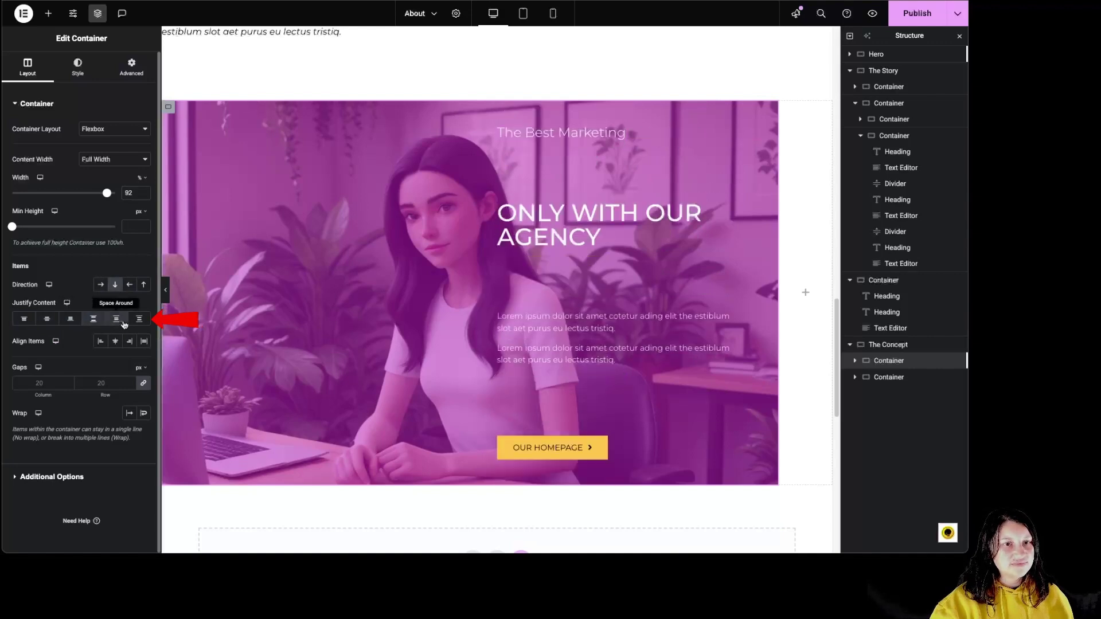
pyautogui.click(138, 319)
pyautogui.click(47, 319)
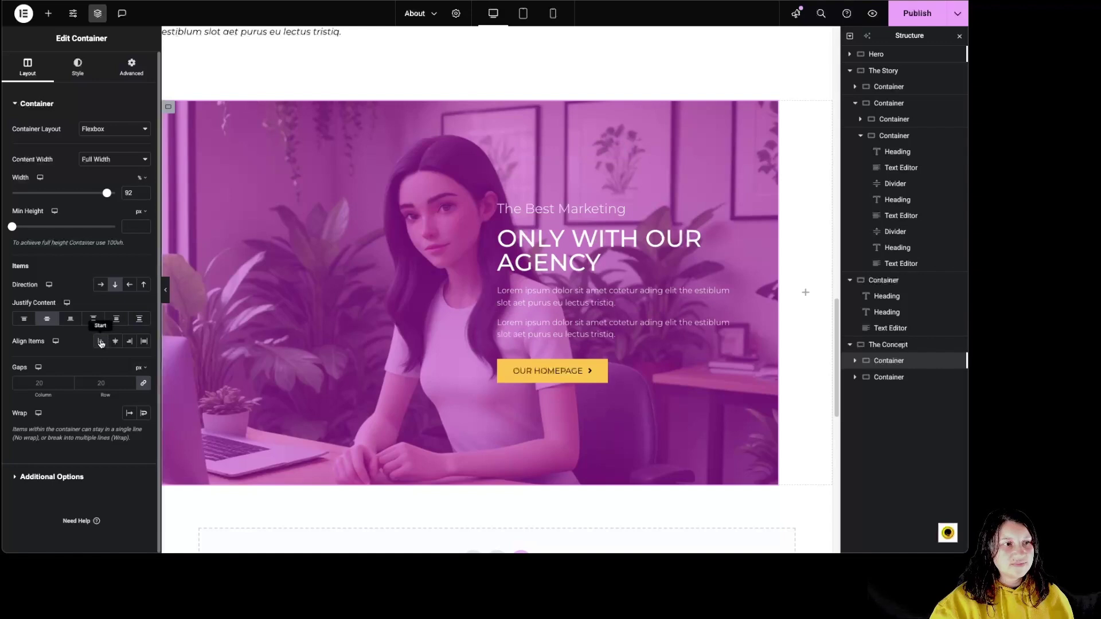
# - Compare the align-items options on the first inner container and set its alignment to Start
pyautogui.click(116, 342)
pyautogui.click(129, 342)
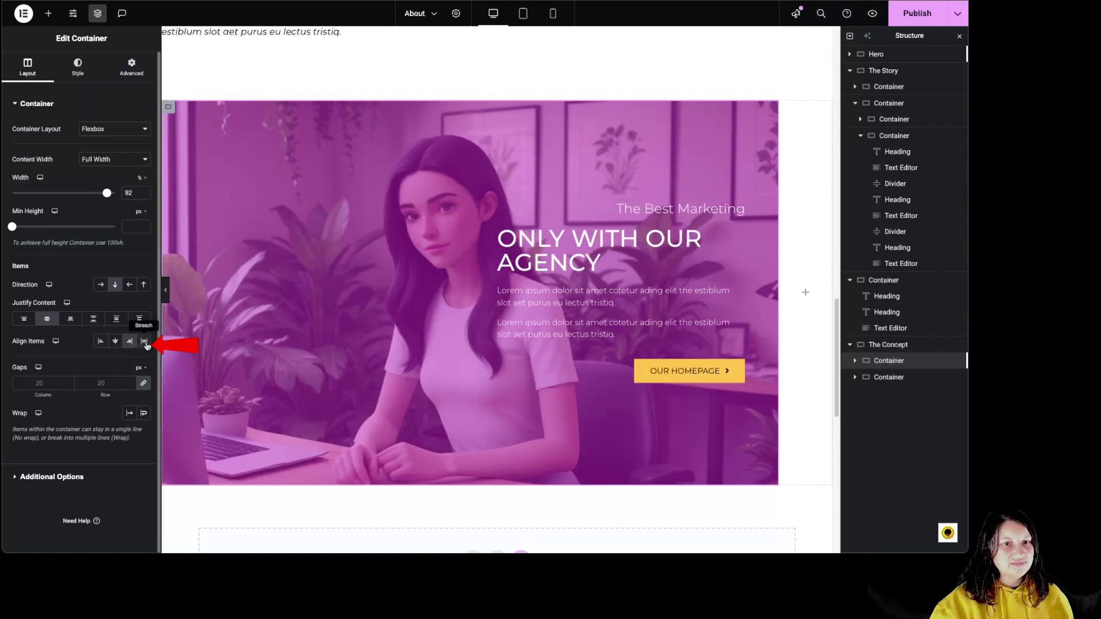
pyautogui.click(101, 342)
pyautogui.click(116, 342)
pyautogui.click(99, 342)
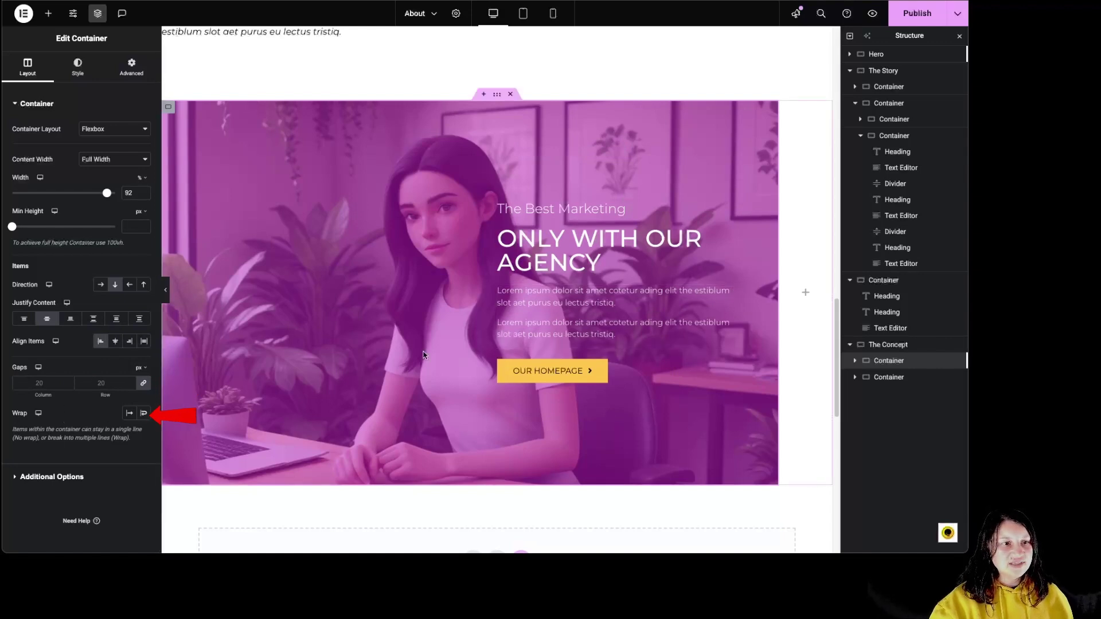
# - Remove the first inner container's background image and give it a bright red background color
pyautogui.click(85, 71)
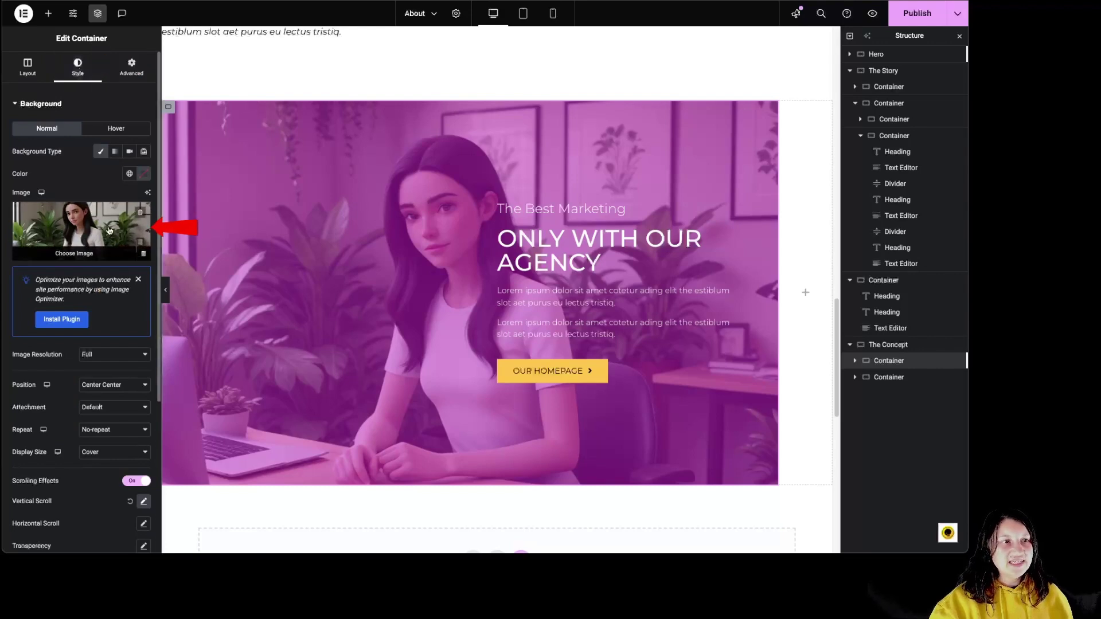
pyautogui.click(140, 213)
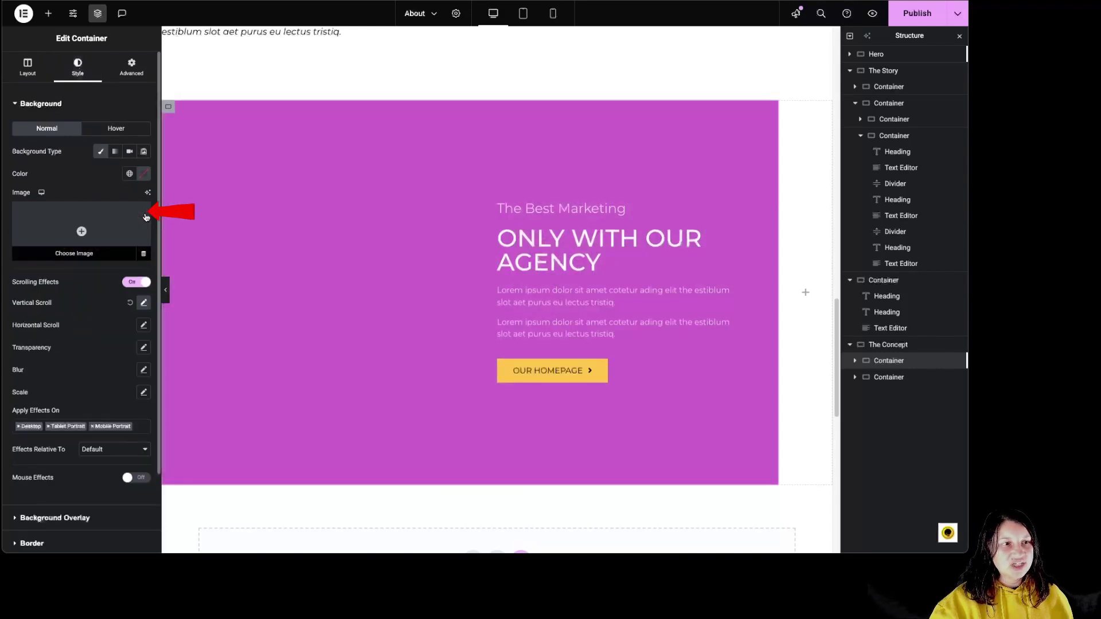
pyautogui.click(143, 174)
pyautogui.moveTo(163, 241); pyautogui.dragTo(197, 227)
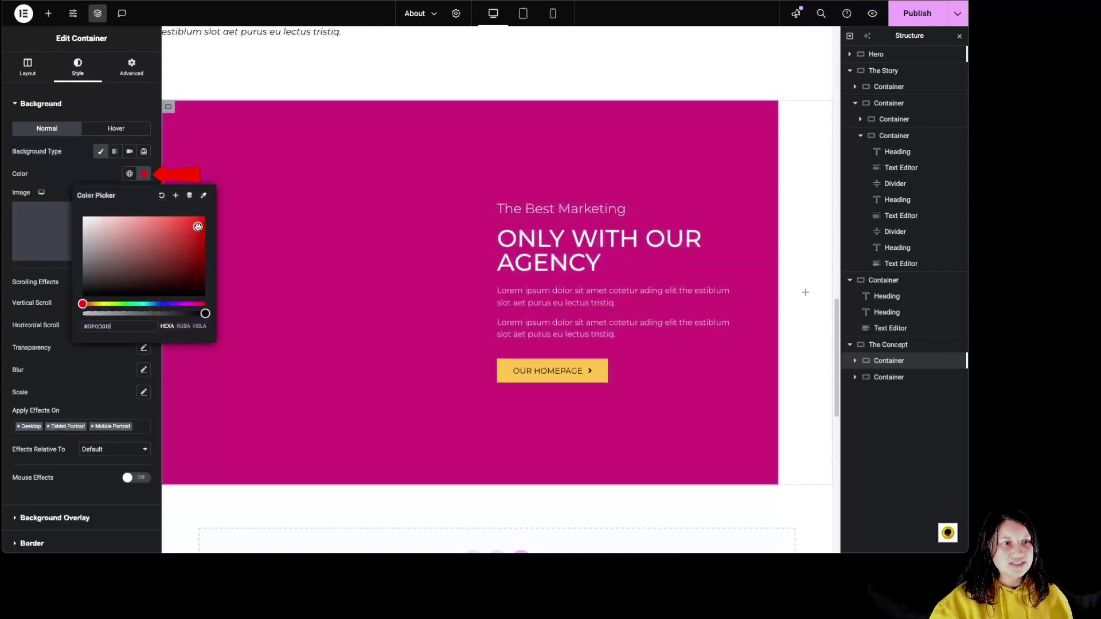
pyautogui.click(143, 173)
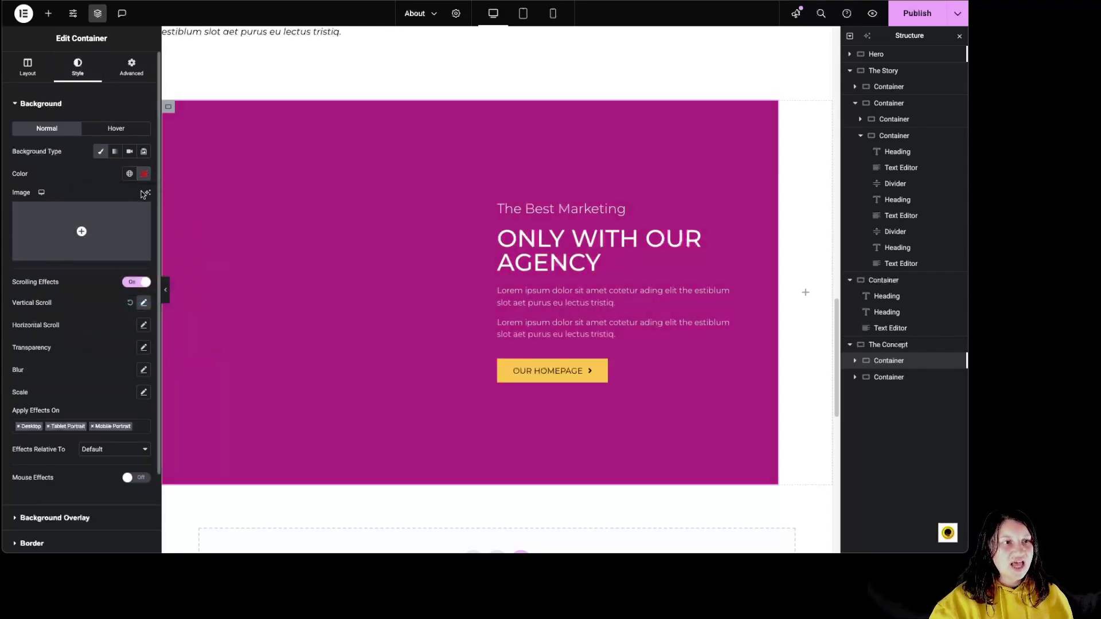
# - View the AI image generator and set the media library photo of the woman with raised arms as the container's background image
pyautogui.click(149, 194)
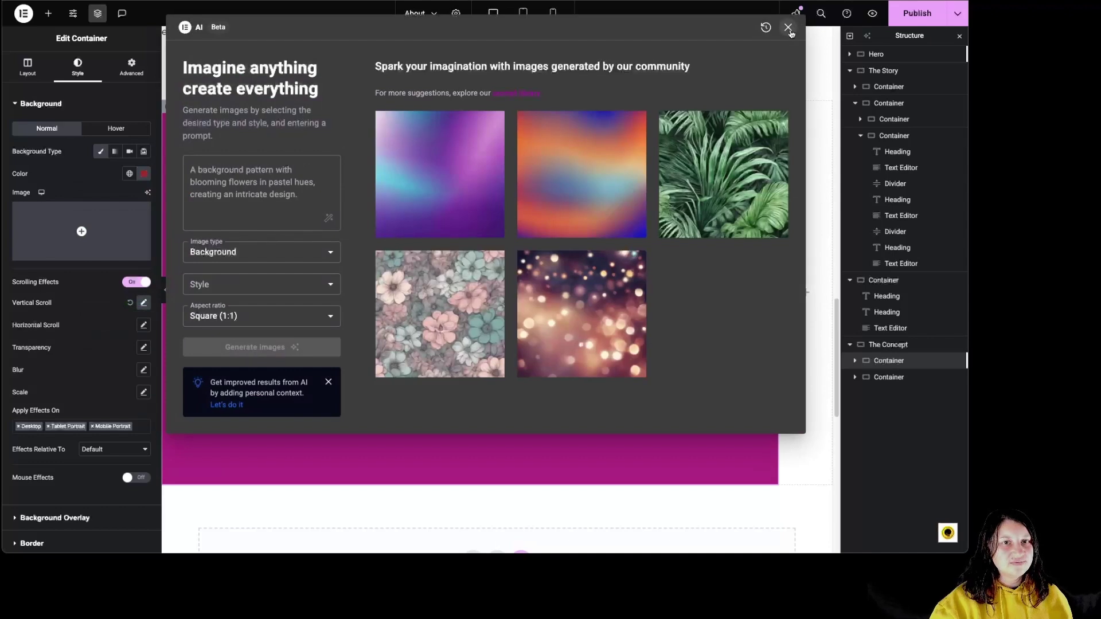
pyautogui.click(788, 27)
pyautogui.click(81, 232)
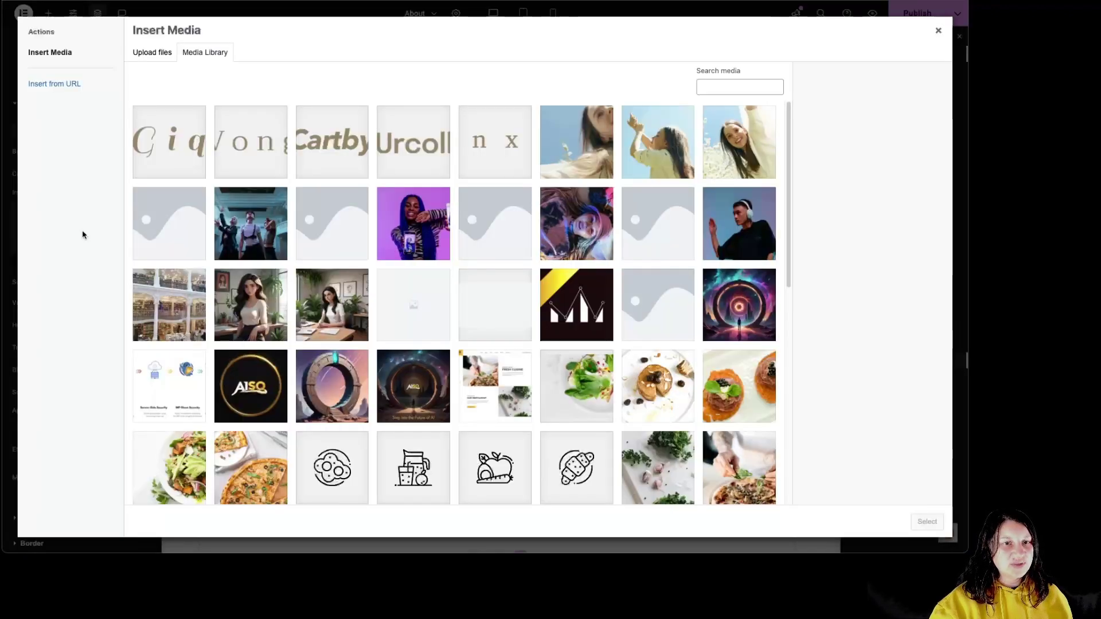
pyautogui.click(339, 311)
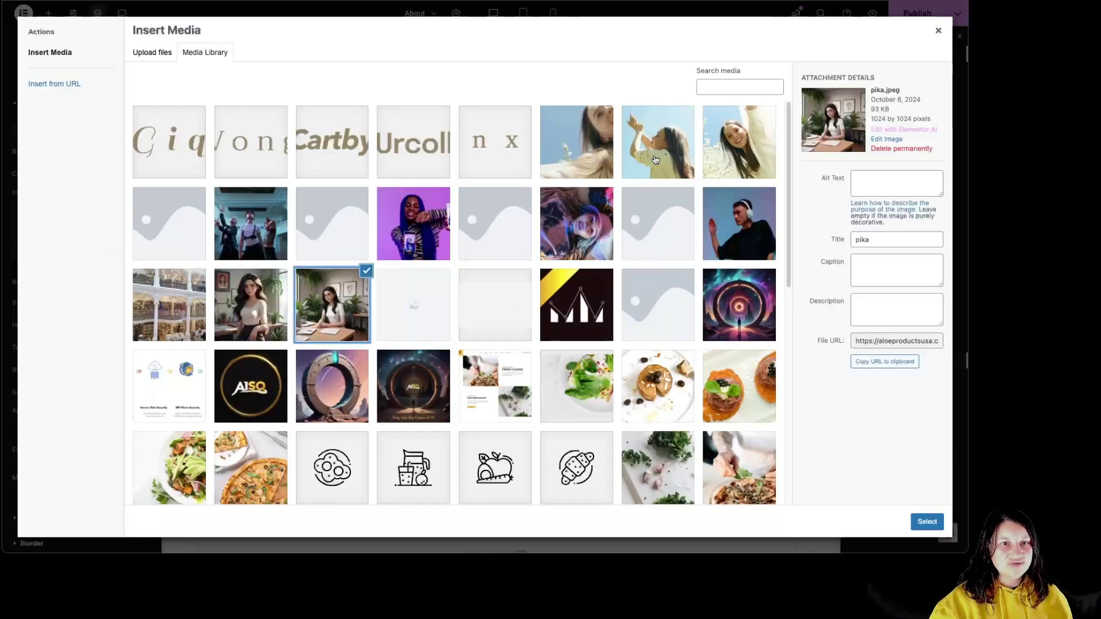
pyautogui.click(593, 168)
pyautogui.click(927, 521)
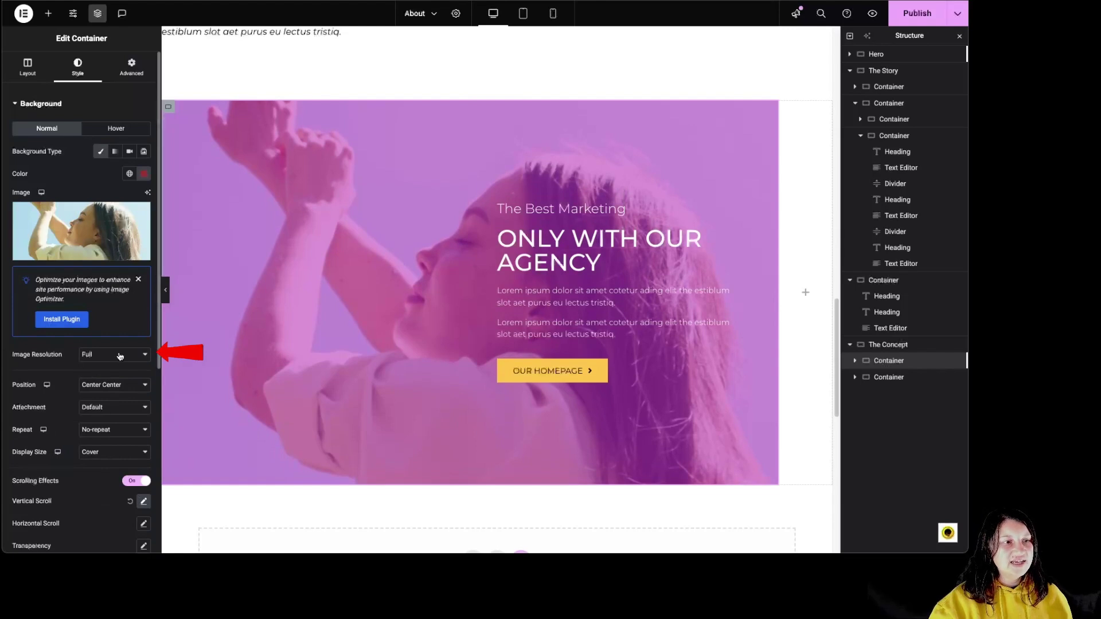
# - Review the position, attachment, repeat and display size options of the first container's background image
pyautogui.click(123, 391)
pyautogui.click(109, 453)
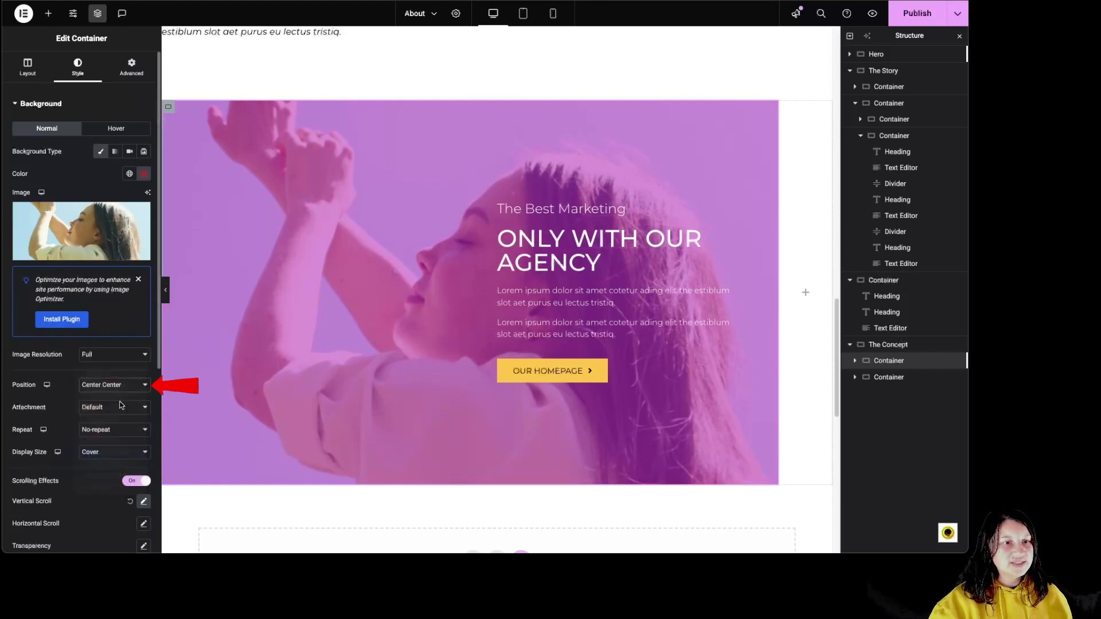
pyautogui.click(119, 393)
pyautogui.click(108, 315)
pyautogui.click(108, 407)
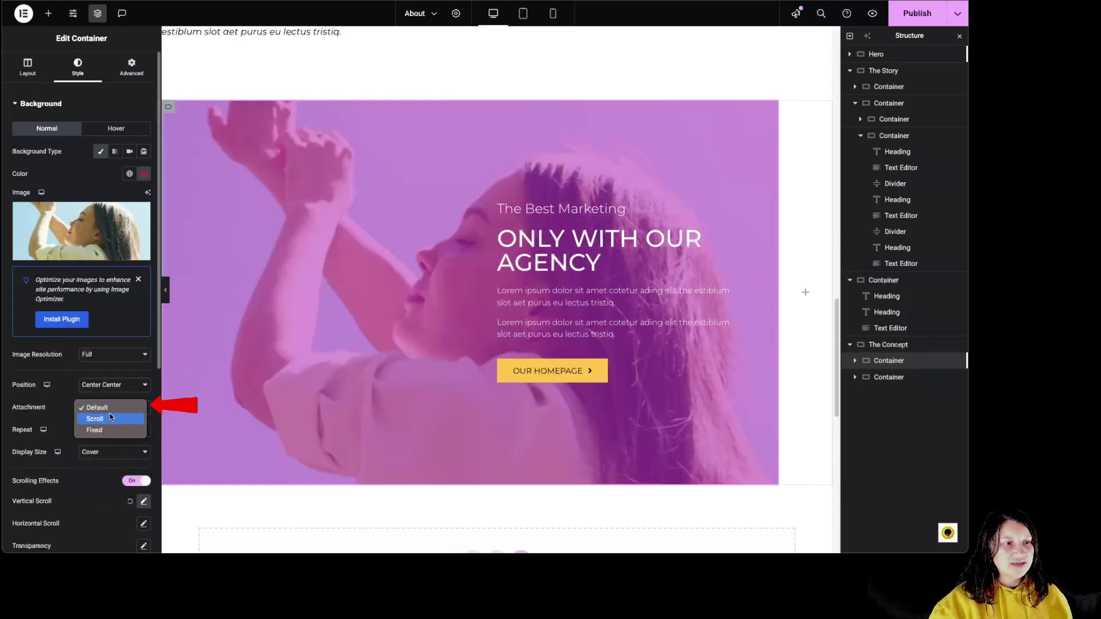
pyautogui.click(99, 407)
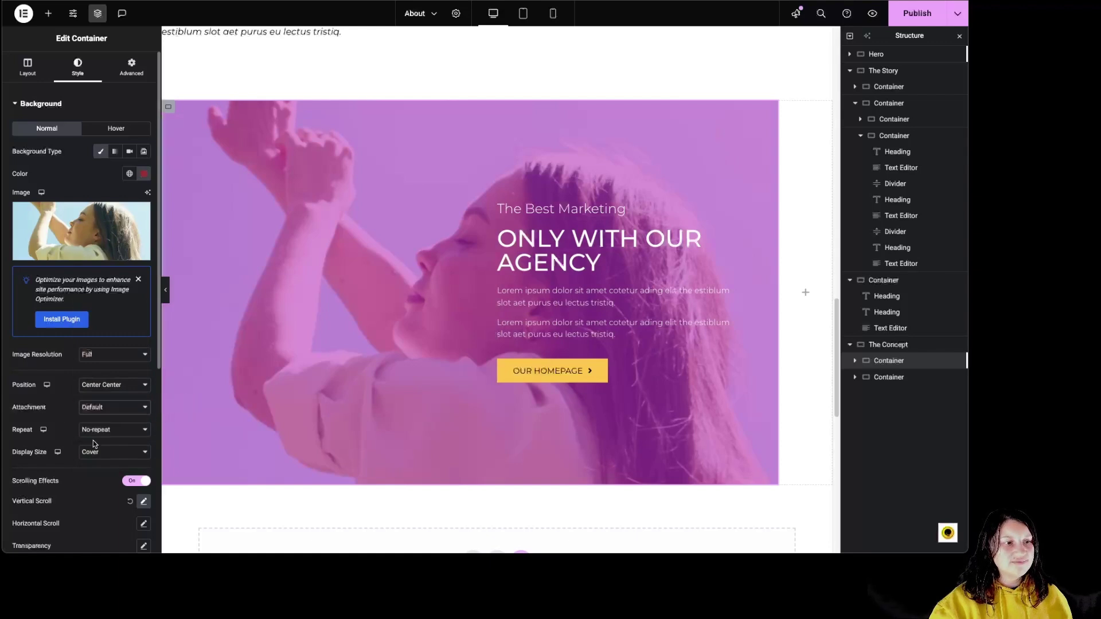
pyautogui.click(131, 430)
pyautogui.click(101, 430)
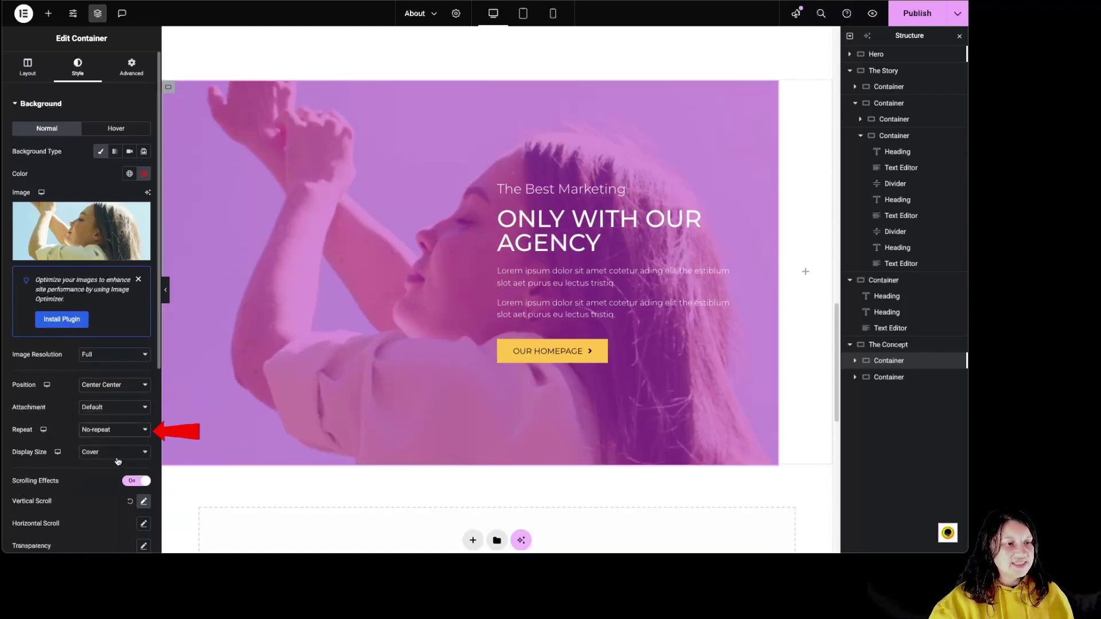
pyautogui.click(113, 453)
pyautogui.click(100, 454)
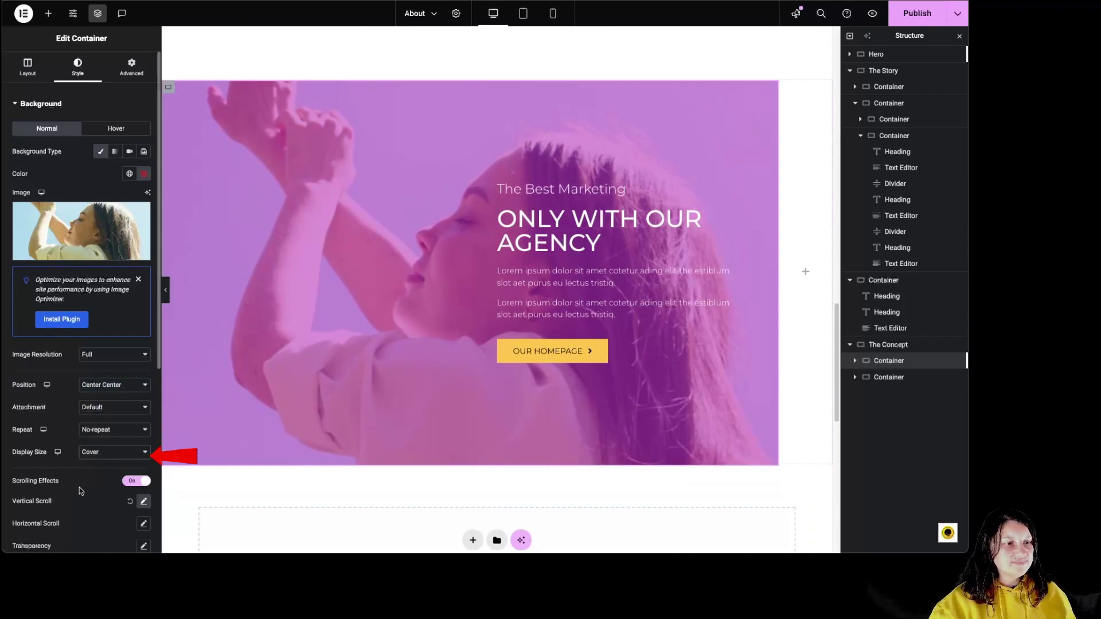
# - Try switching mouse effects on for the first container's background and turn them off again
pyautogui.scroll(-1, 86, 476)
pyautogui.scroll(-2, 98, 456)
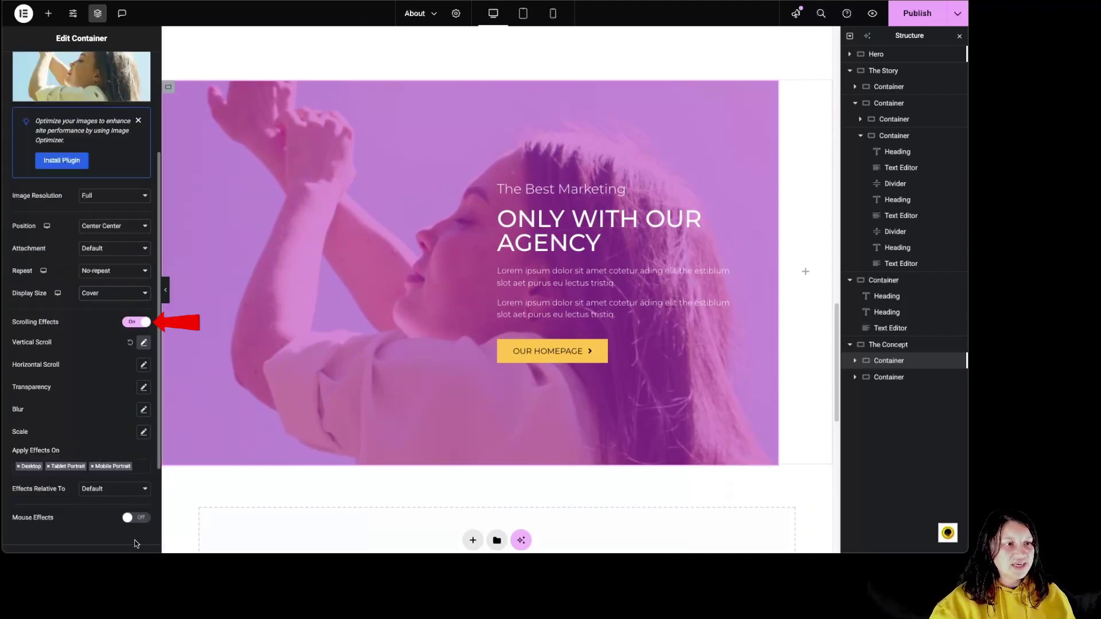
pyautogui.click(131, 519)
pyautogui.scroll(-3, 124, 402)
pyautogui.click(135, 368)
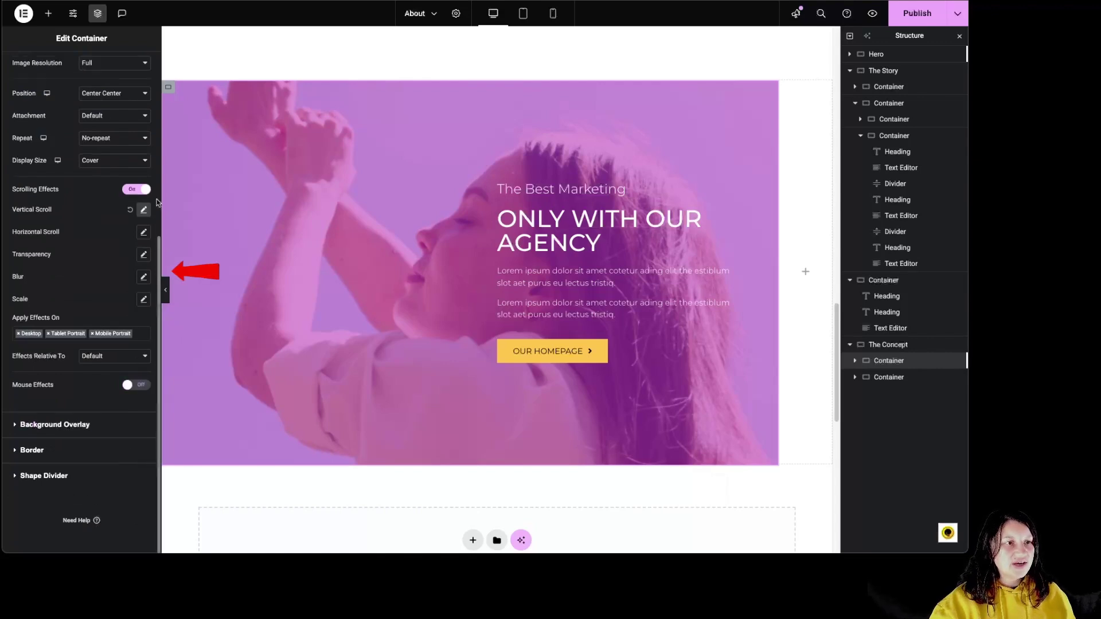
# - Try a To Left horizontal scroll effect at speed 4 on the background image and preview it on the page
pyautogui.click(144, 233)
pyautogui.scroll(-1, 422, 318)
pyautogui.scroll(3, 422, 319)
pyautogui.scroll(-6, 423, 323)
pyautogui.scroll(5, 424, 325)
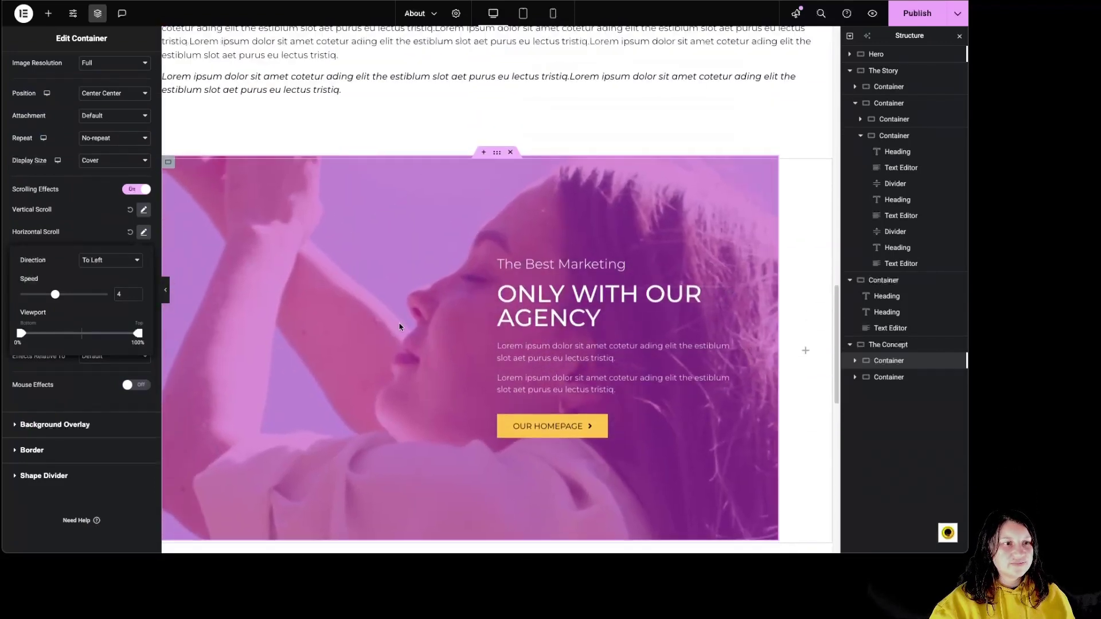
# - Try a Fade In transparency effect at level 10 on the background image, and reset the transparency and horizontal scroll effects
pyautogui.click(144, 232)
pyautogui.click(144, 254)
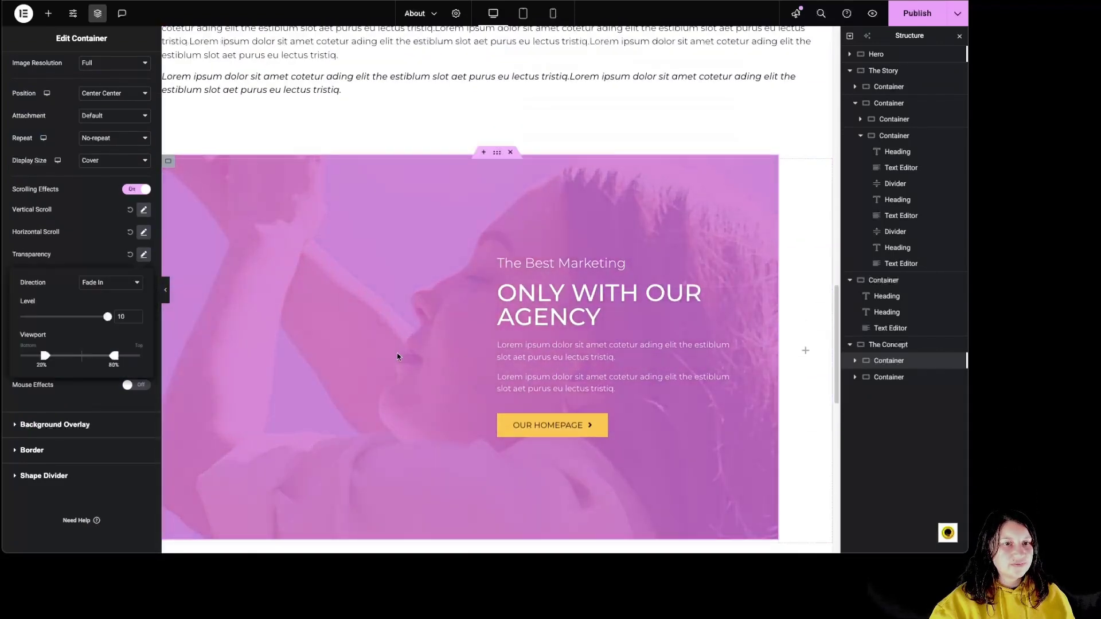
pyautogui.scroll(-3, 396, 355)
pyautogui.scroll(3, 396, 352)
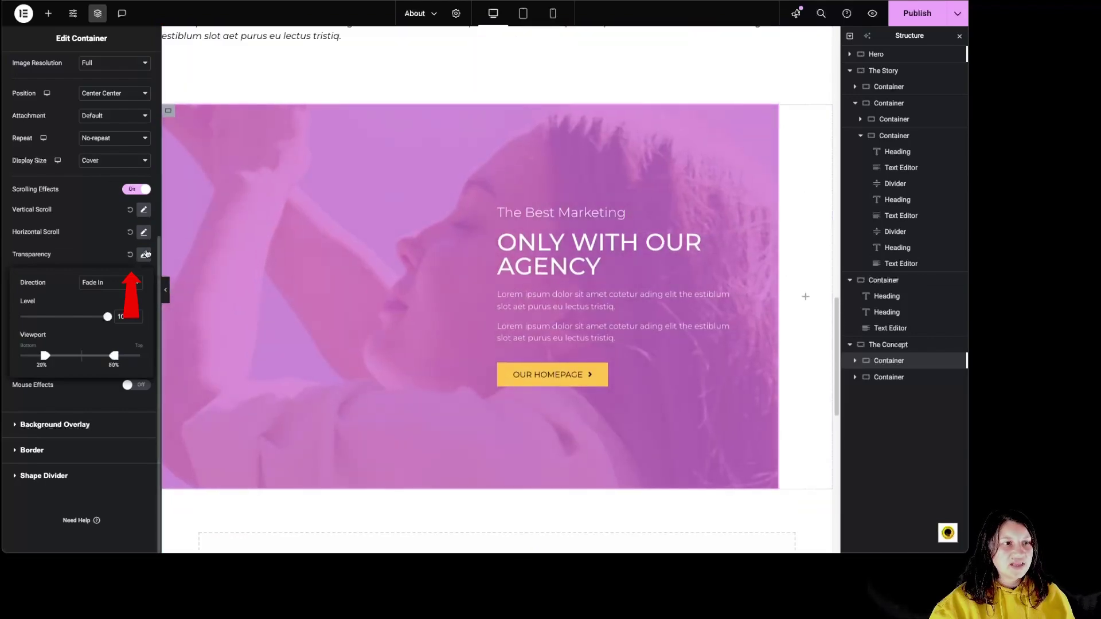
pyautogui.click(130, 256)
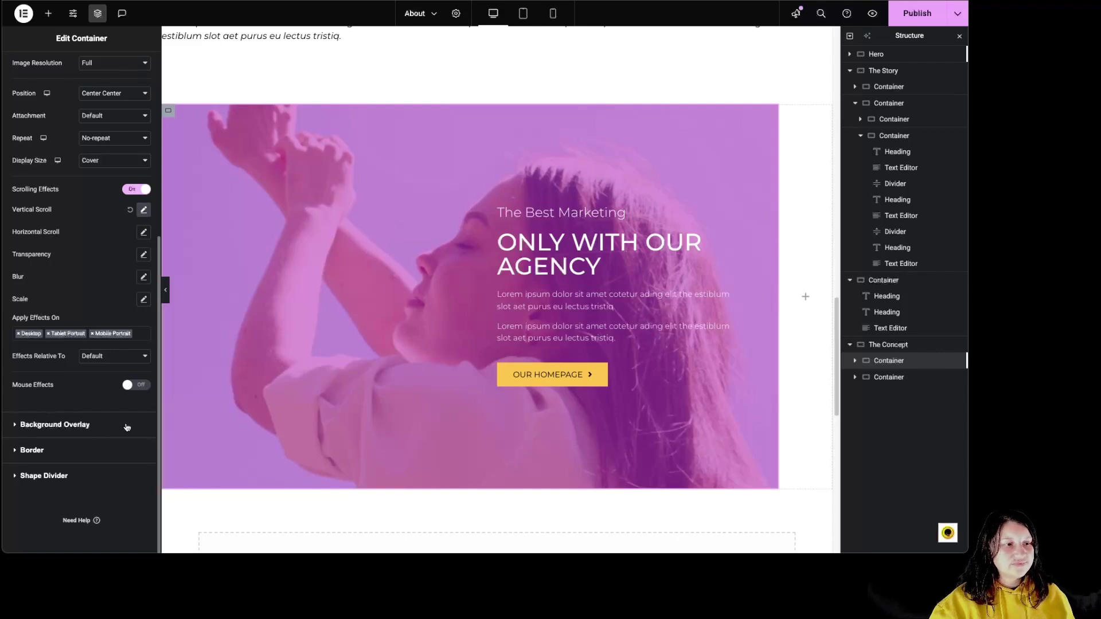
# - Set the first container's background overlay opacity to 0.46
pyautogui.click(73, 427)
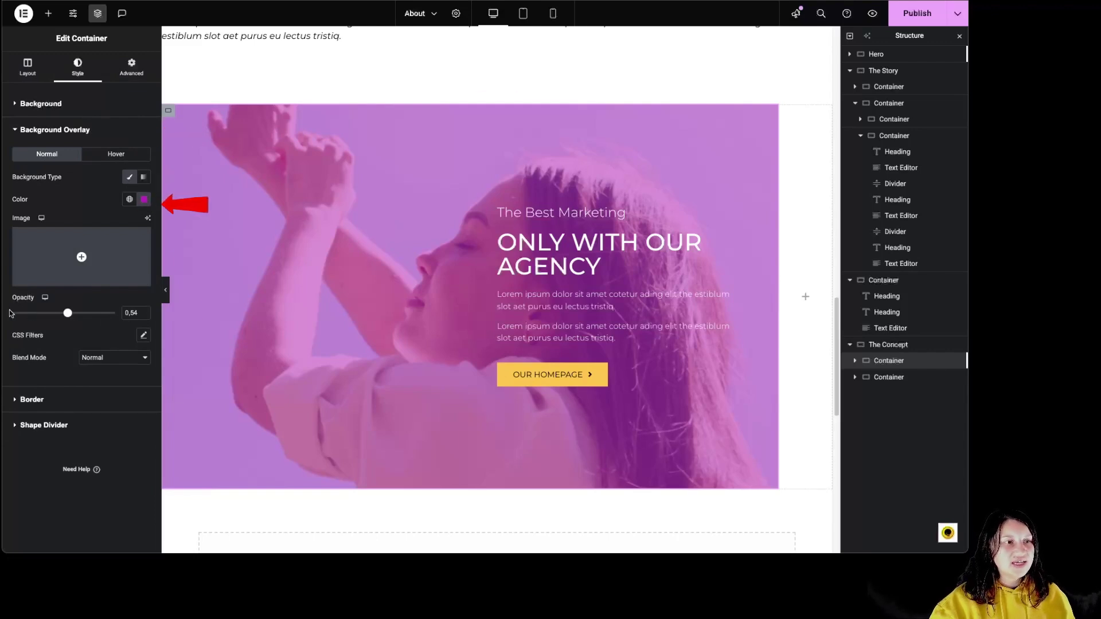
pyautogui.moveTo(68, 313)
pyautogui.mouseDown()
pyautogui.moveTo(30, 314)
pyautogui.moveTo(115, 312)
pyautogui.moveTo(59, 313)
pyautogui.mouseUp()
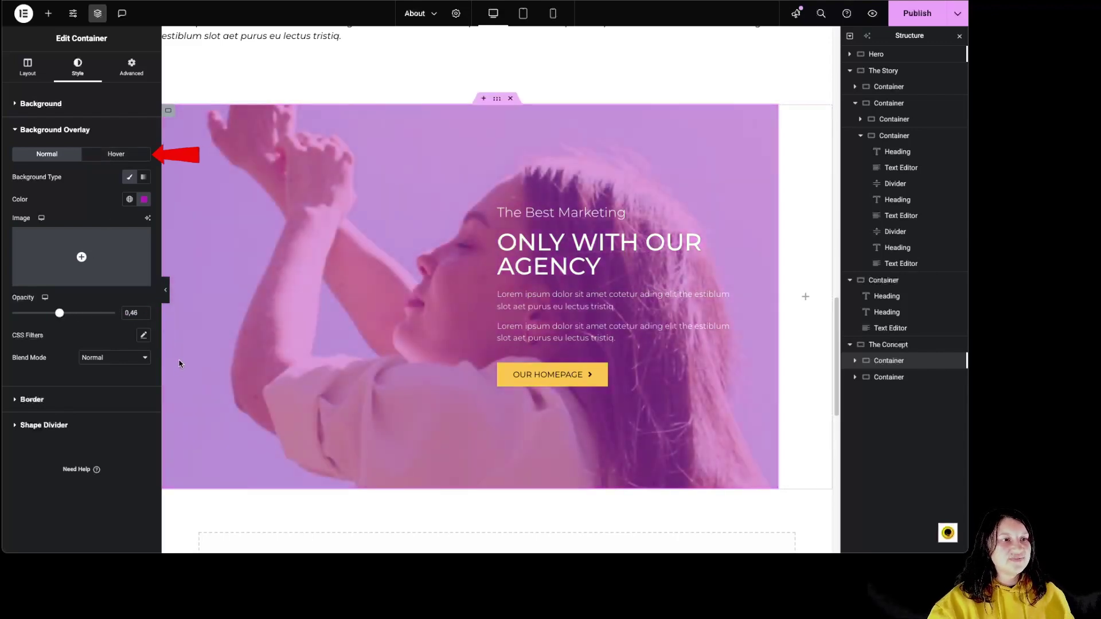
# - Try a green #29FF00 hover overlay at 0.64 opacity on the first container and preview it
pyautogui.click(116, 156)
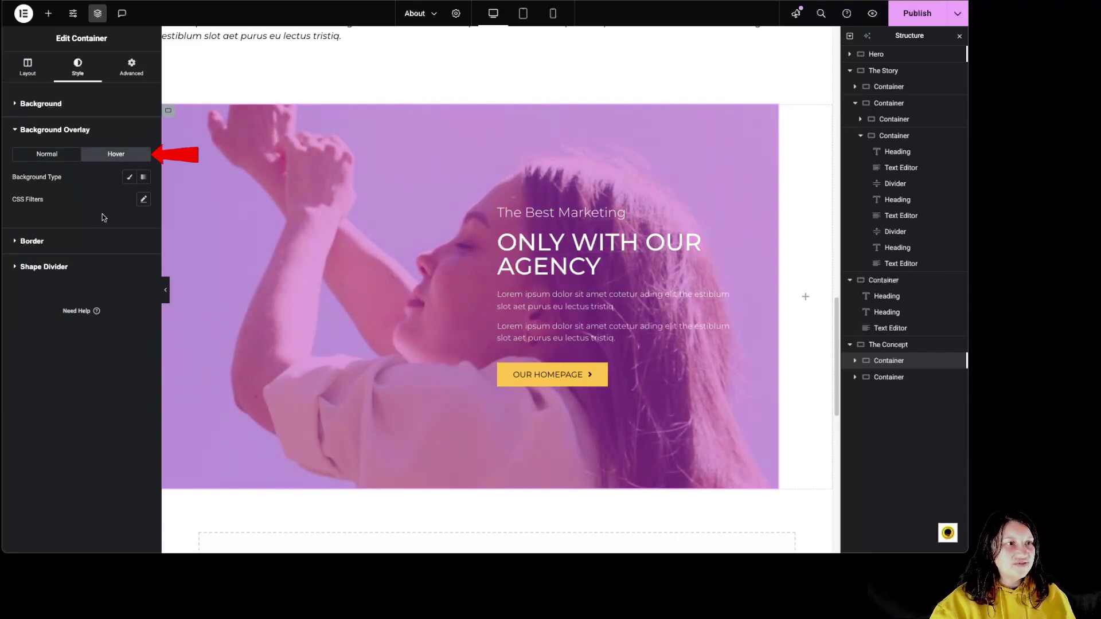
pyautogui.click(130, 177)
pyautogui.click(143, 199)
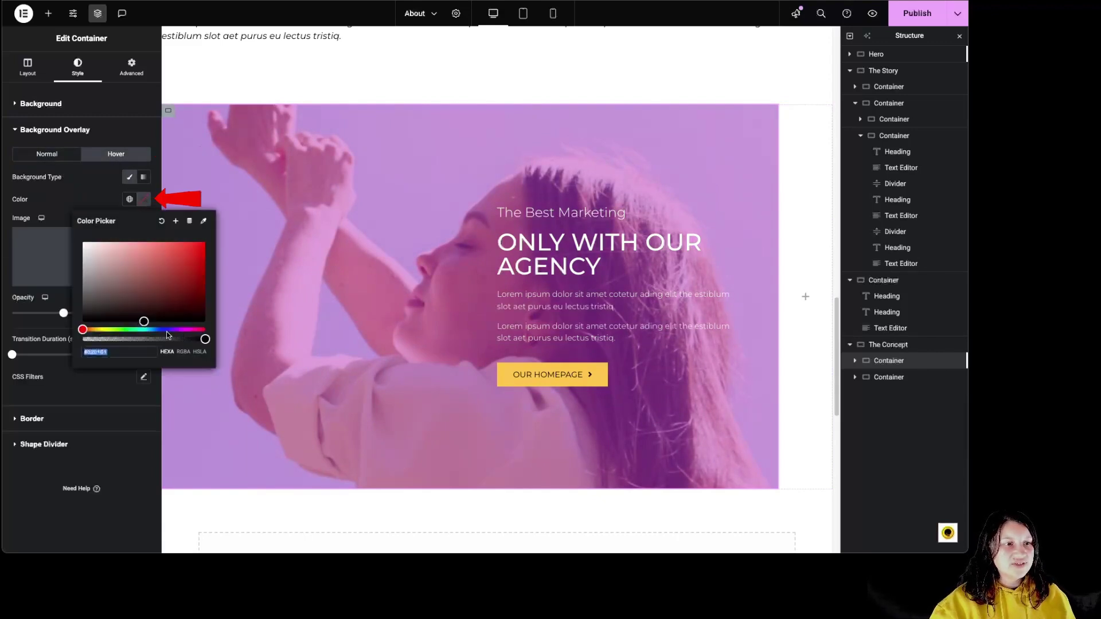
pyautogui.click(120, 330)
pyautogui.click(64, 314)
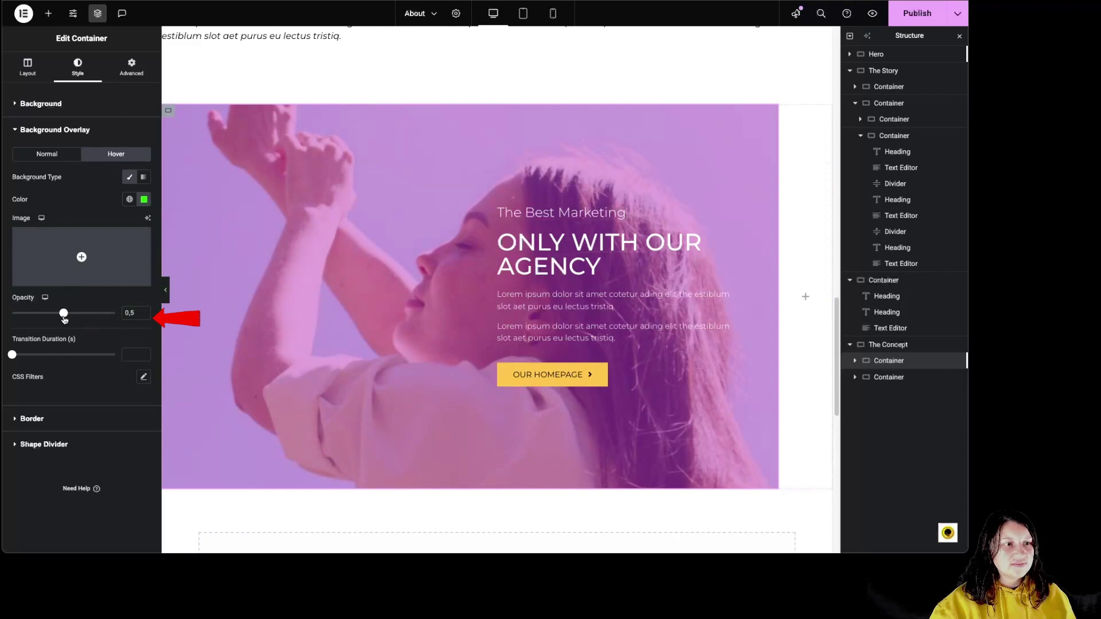
pyautogui.moveTo(376, 306)
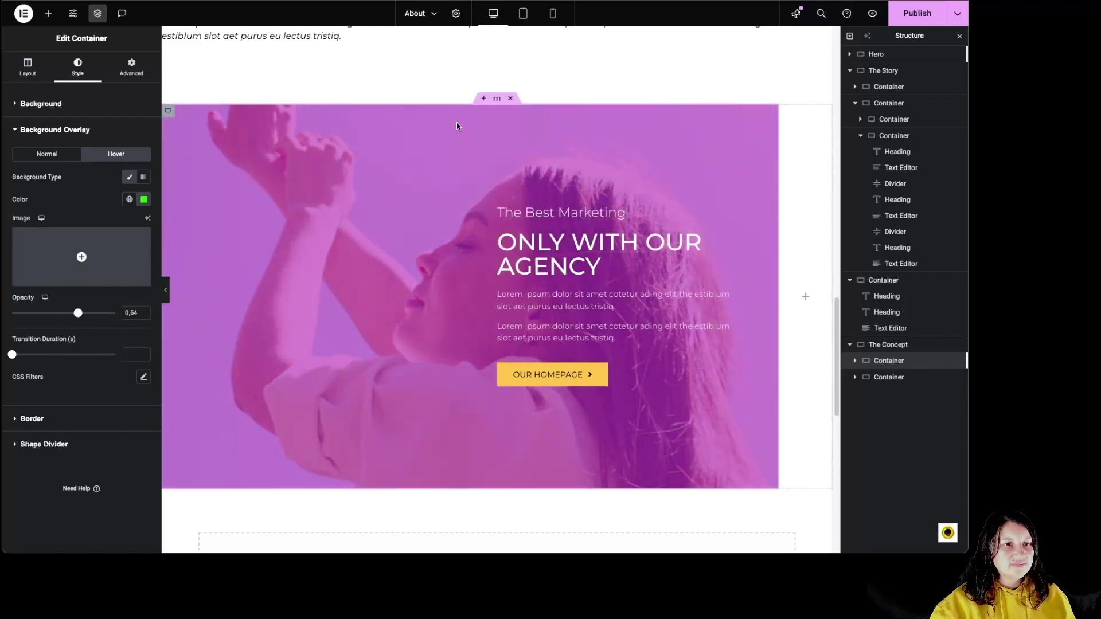
pyautogui.moveTo(367, 219)
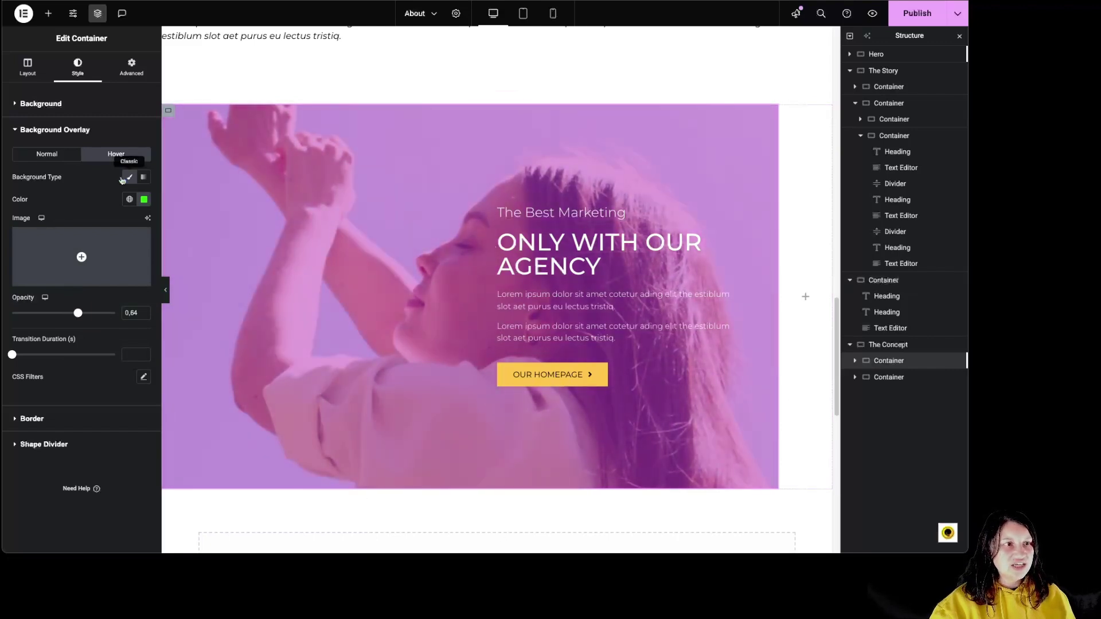
# - Reset the green hover overlay color and return to the normal overlay settings
pyautogui.click(145, 202)
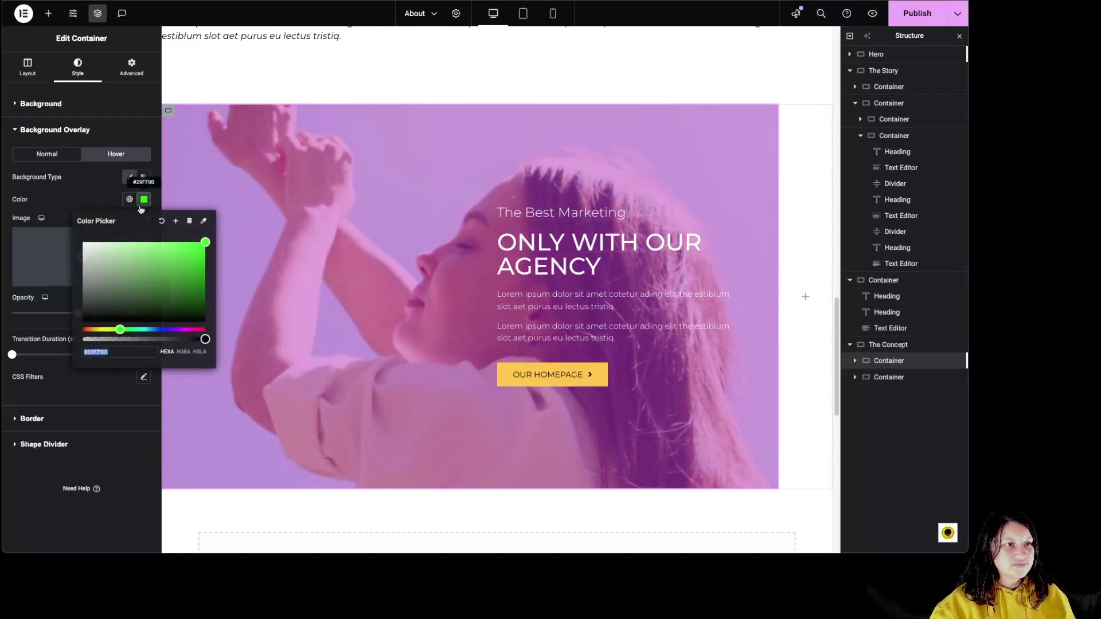
pyautogui.click(163, 225)
pyautogui.click(47, 154)
pyautogui.click(116, 153)
pyautogui.click(57, 156)
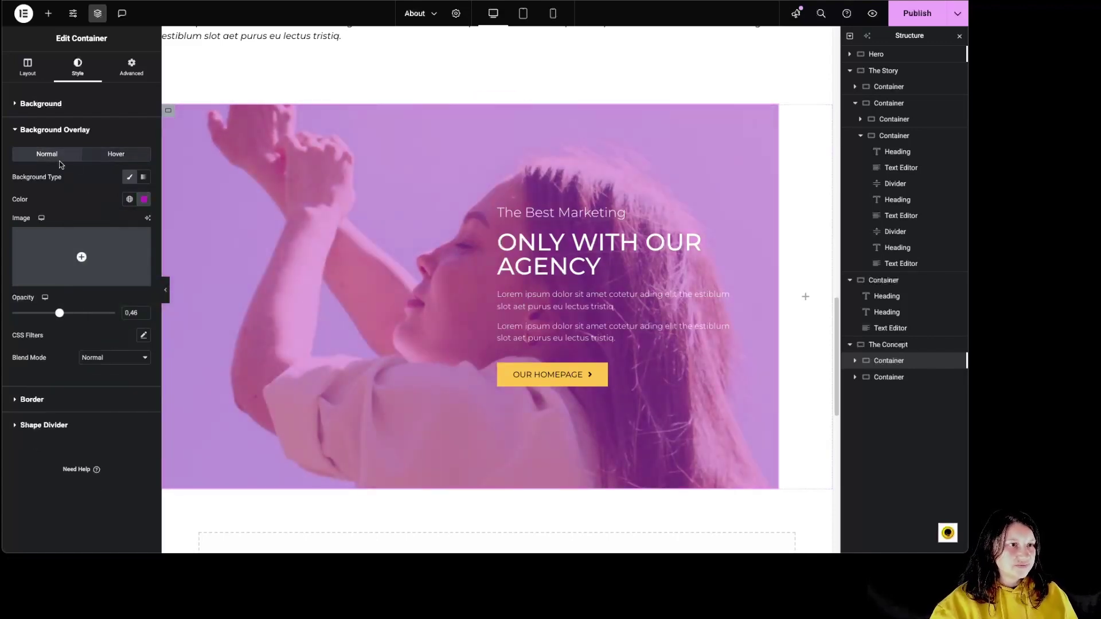
# - View the first container's border, shape divider and advanced settings
pyautogui.click(91, 402)
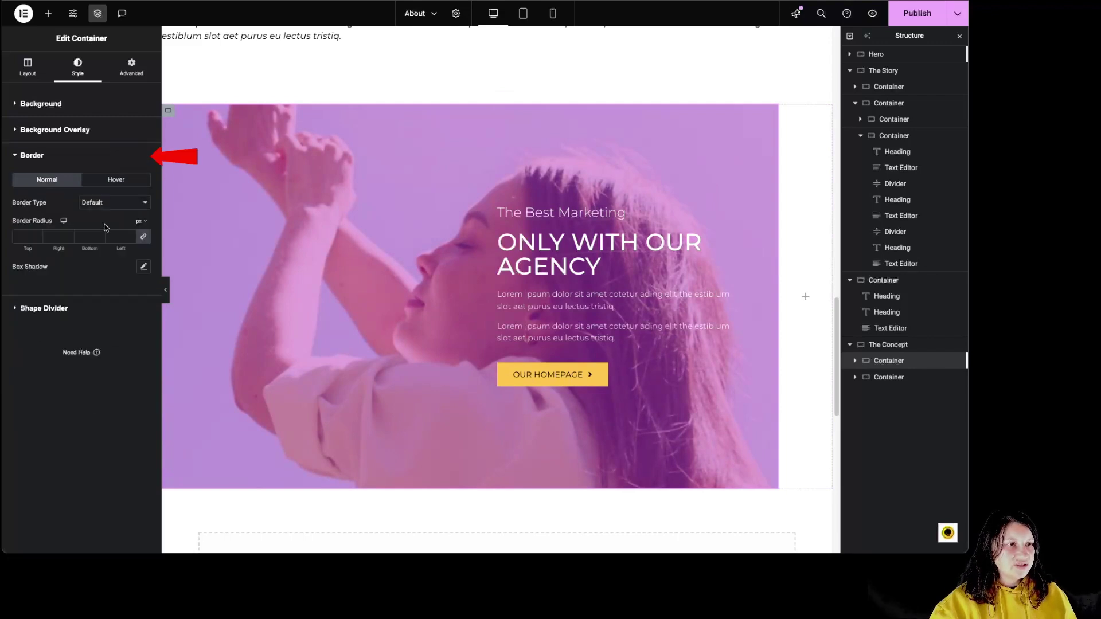
pyautogui.click(51, 310)
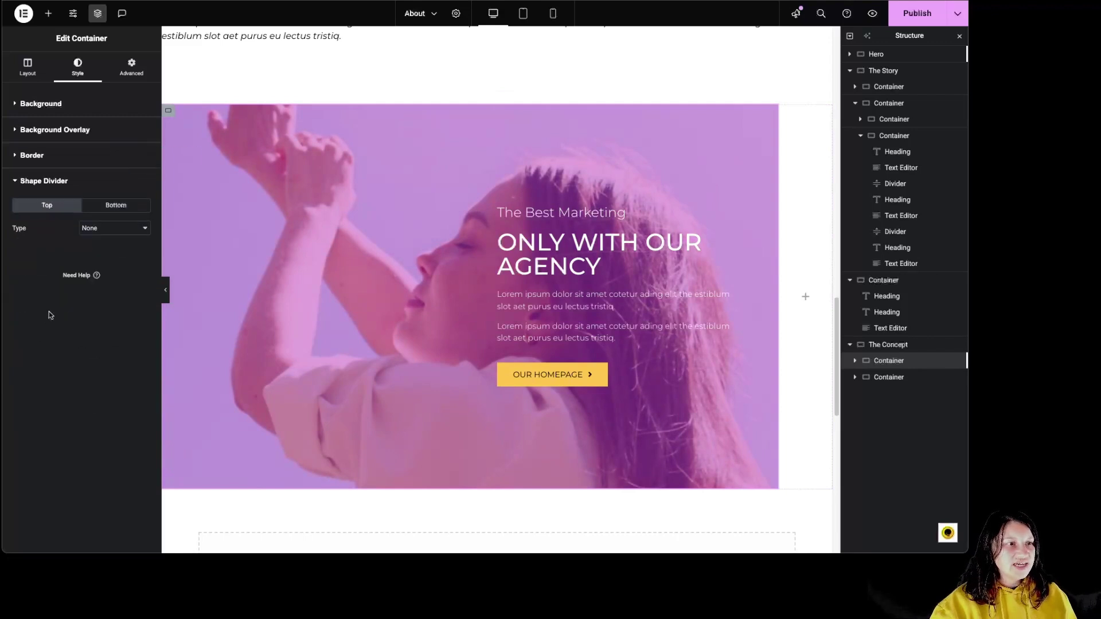
pyautogui.click(132, 67)
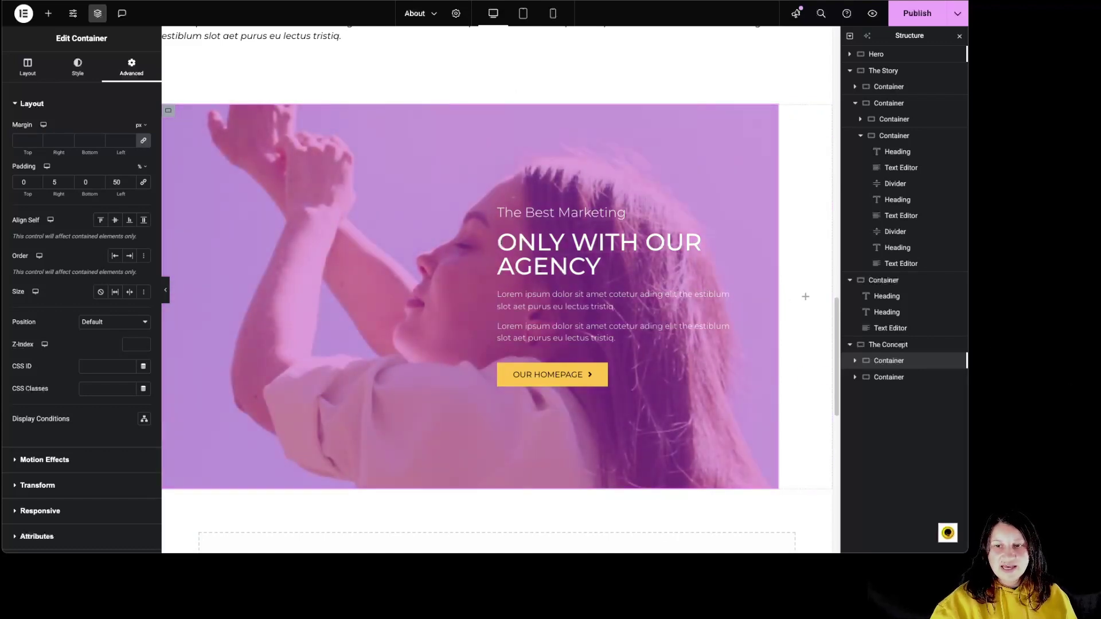
# - Try a much narrower width on The Concept's second inner container and undo the change
pyautogui.click(949, 376)
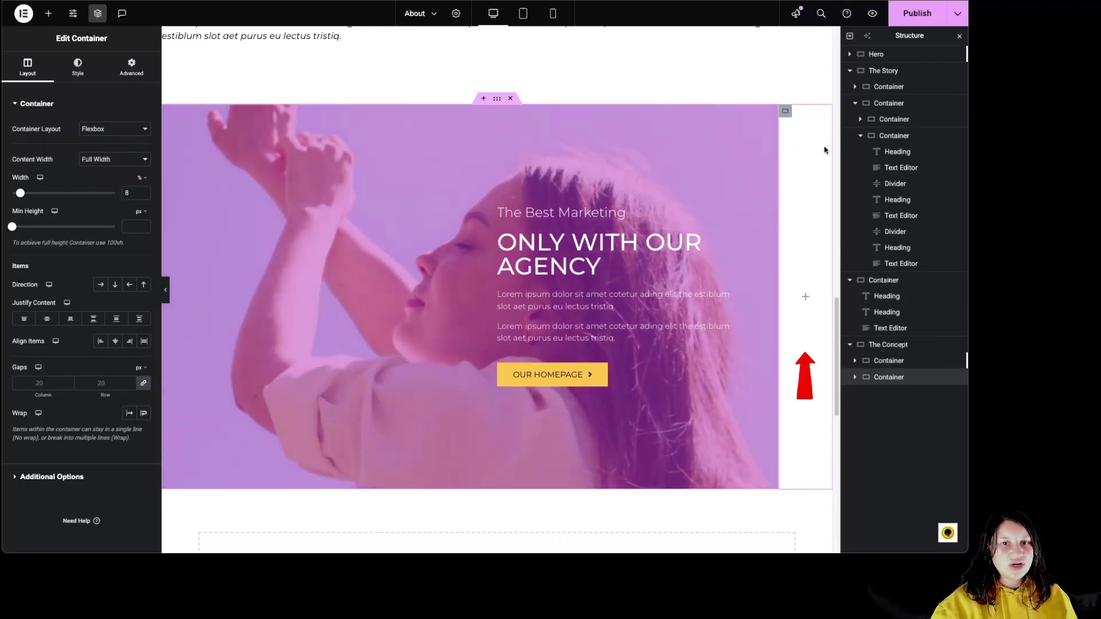
pyautogui.moveTo(20, 193)
pyautogui.mouseDown()
pyautogui.moveTo(90, 194)
pyautogui.moveTo(12, 195)
pyautogui.mouseUp()
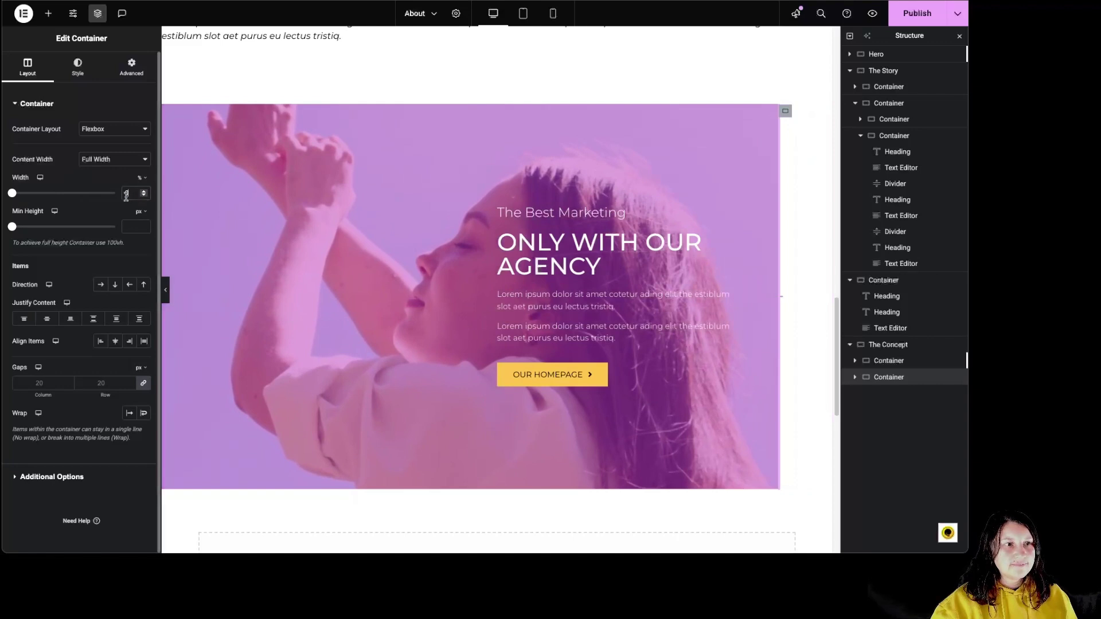
pyautogui.hotkey('ctrl', 'z')
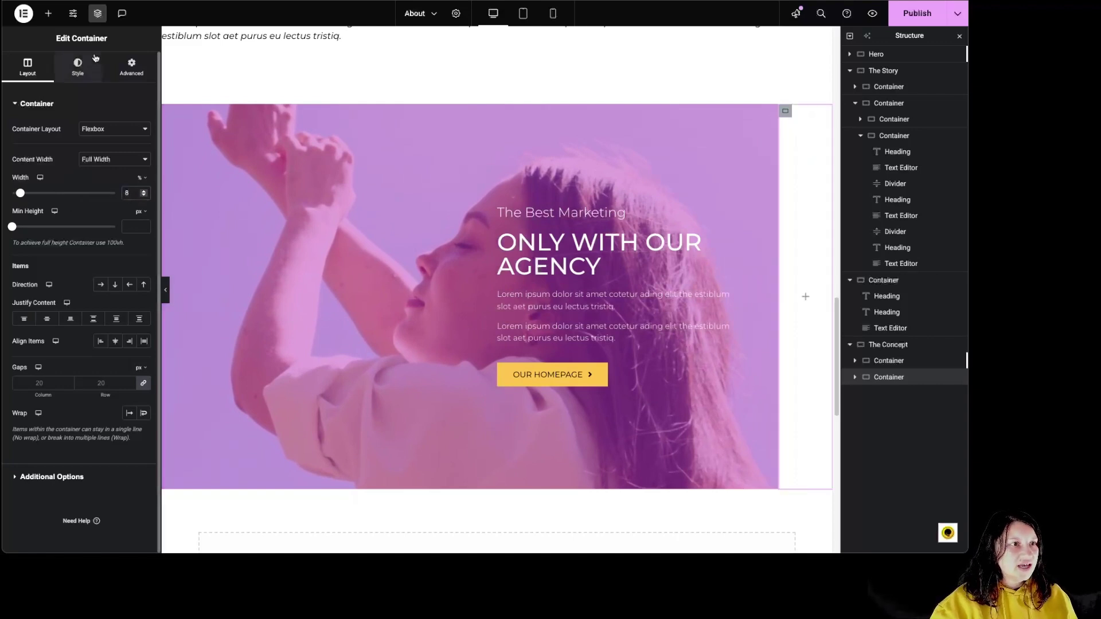
# - Give The Concept's second inner container a classic background in a pale red color
pyautogui.click(80, 66)
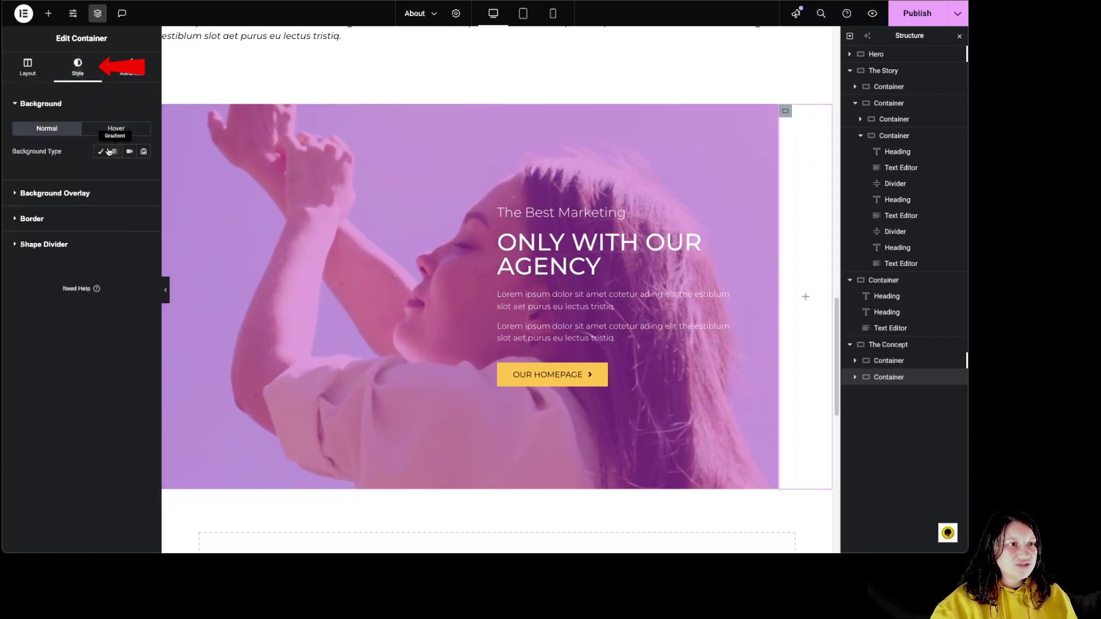
pyautogui.click(144, 173)
pyautogui.click(154, 242)
pyautogui.moveTo(124, 216); pyautogui.dragTo(118, 228)
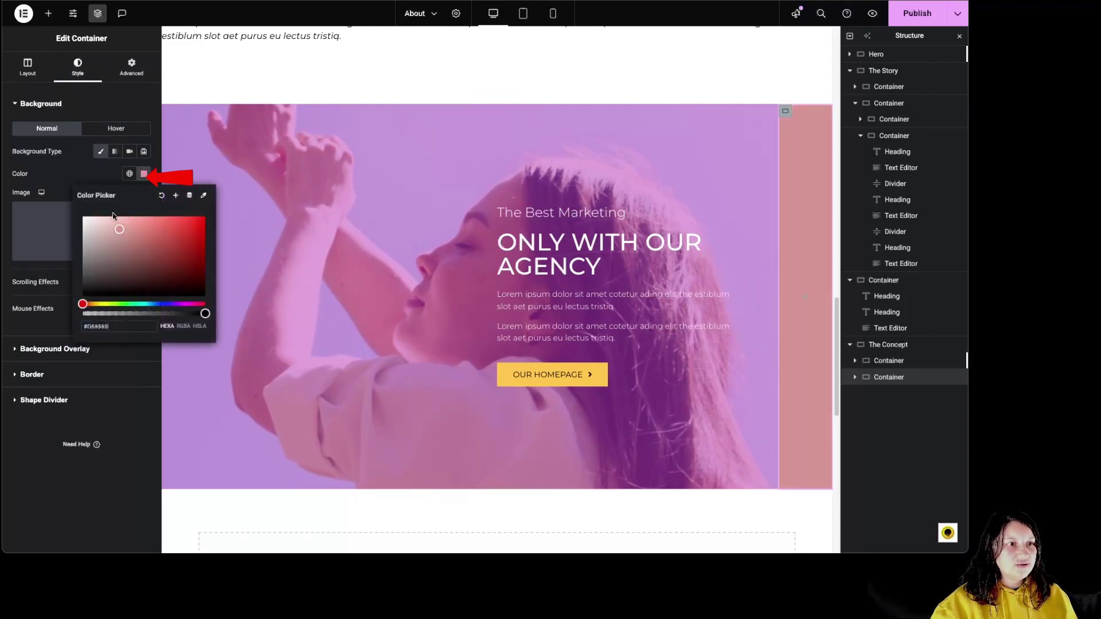
# - Try the gradient and video background types on the second inner container, set it to slideshow, and open its advanced settings
pyautogui.click(110, 180)
pyautogui.click(114, 151)
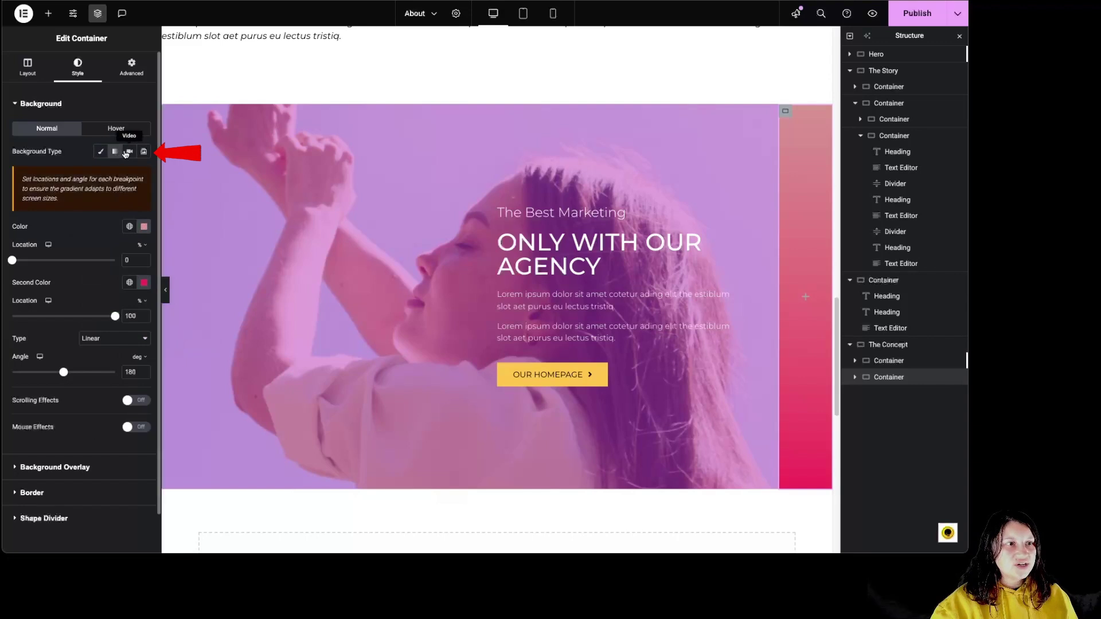
pyautogui.click(130, 152)
pyautogui.click(144, 152)
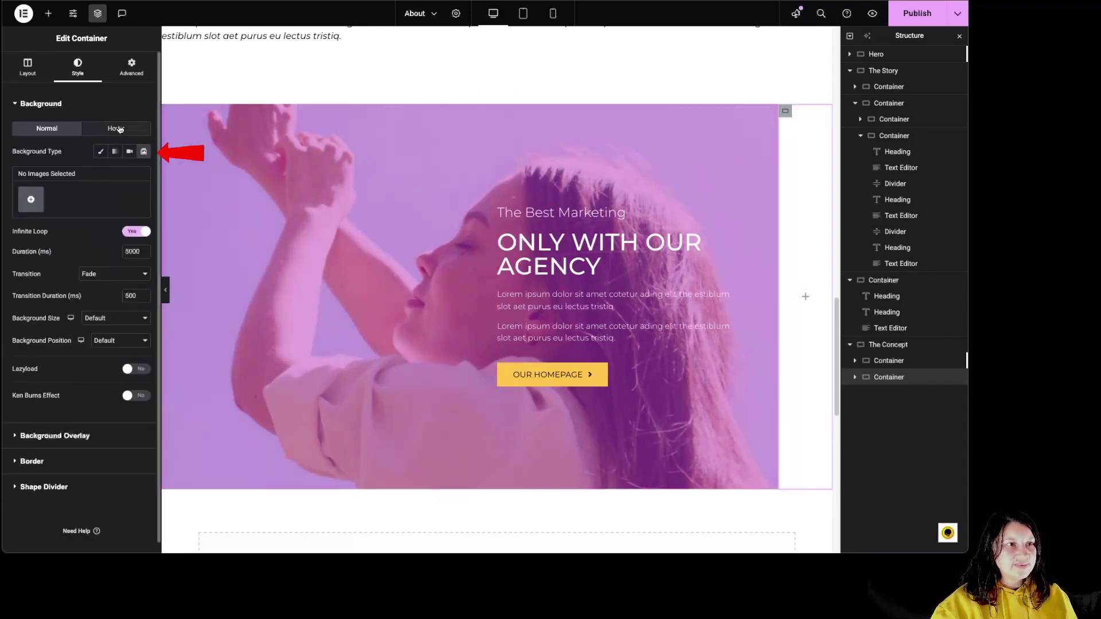
pyautogui.click(133, 78)
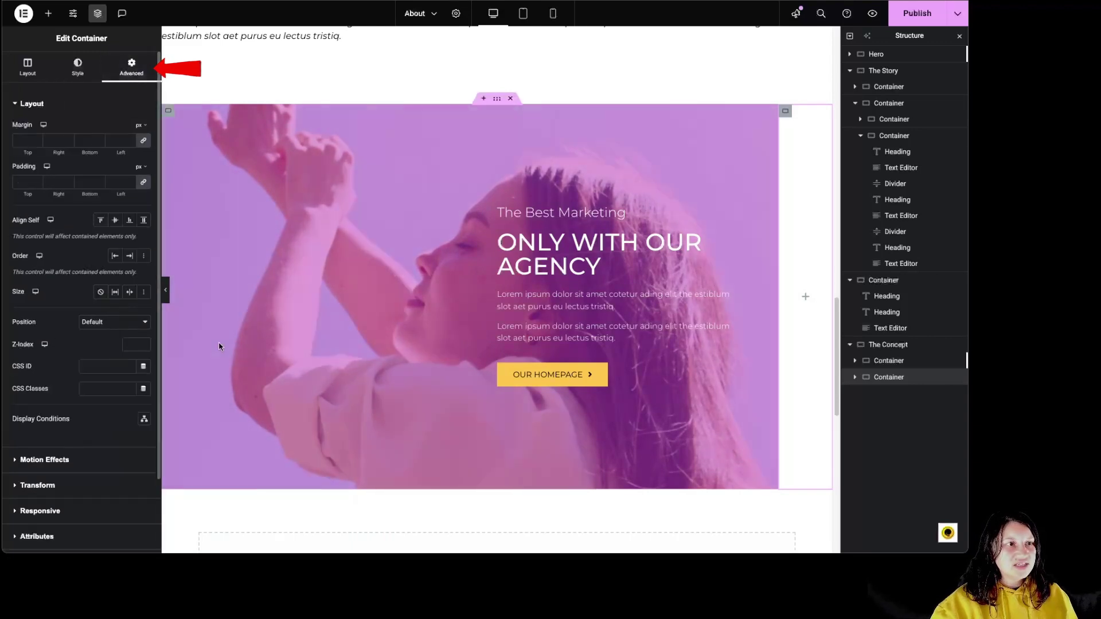